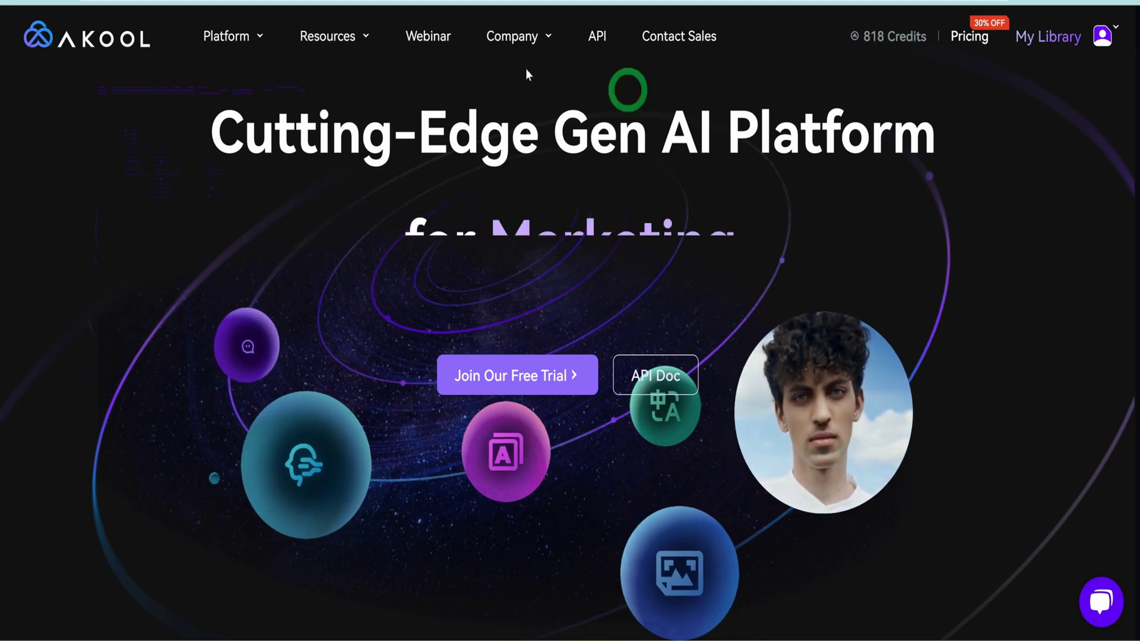
Step: Open the Face Swap tool and upload the zinnyo portrait of the queen in the cream gown
mouse_move(238, 41)
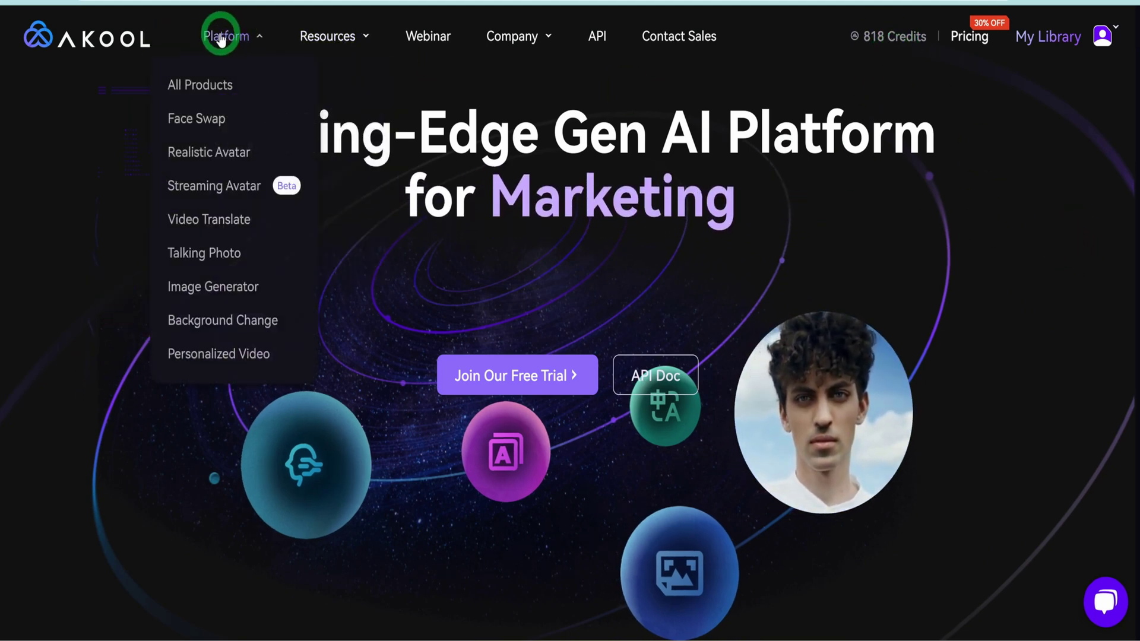
click(187, 126)
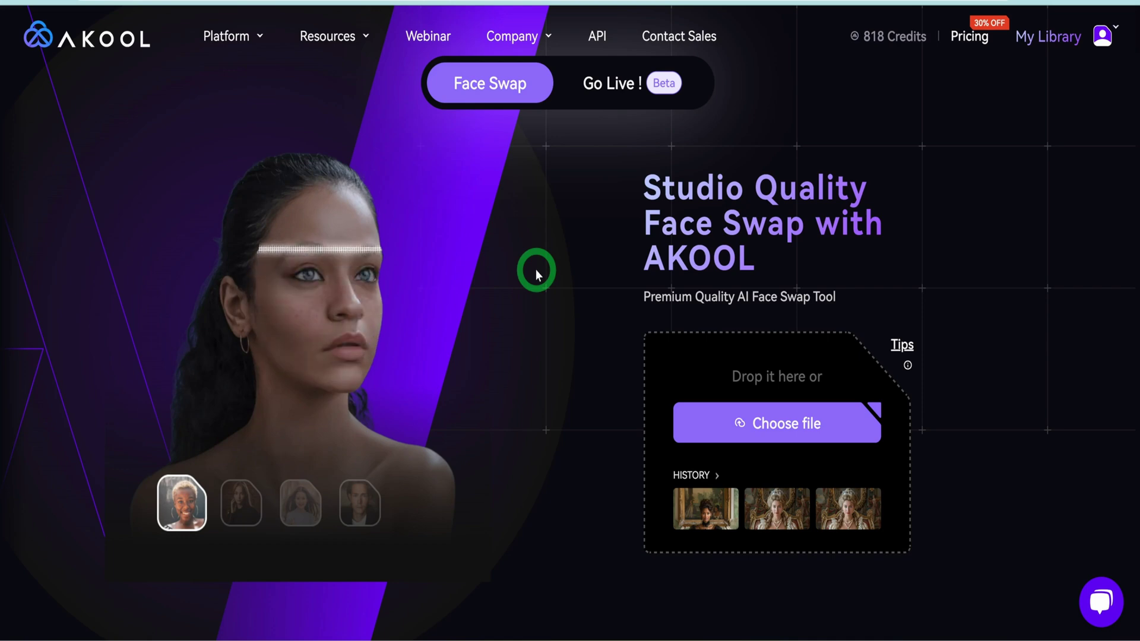
scroll(509, 291, down, 1)
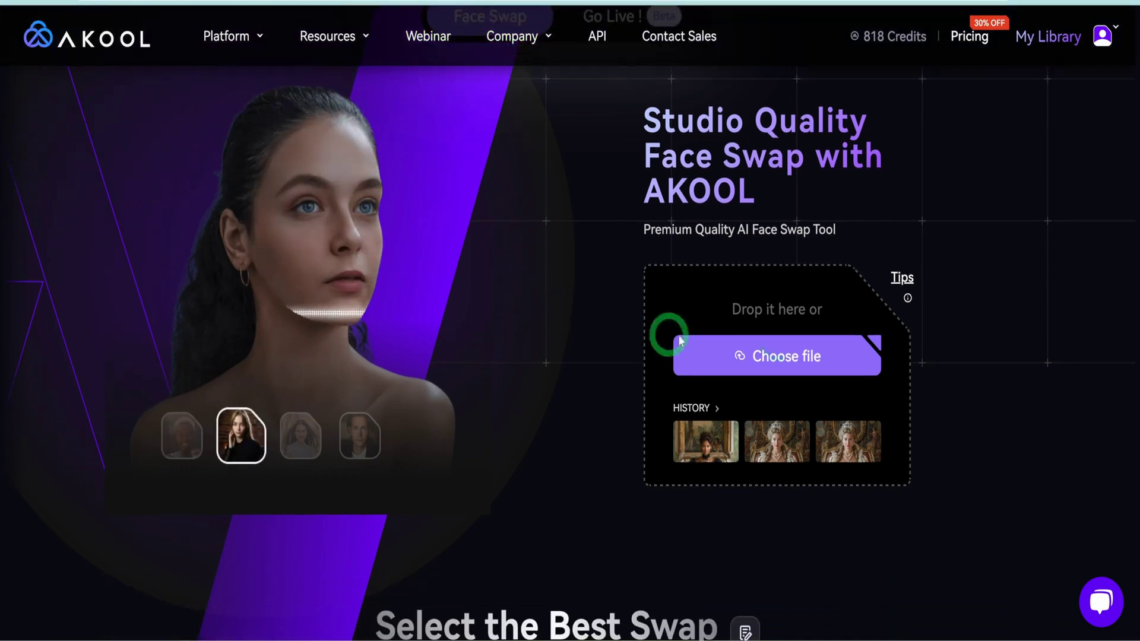
click(785, 357)
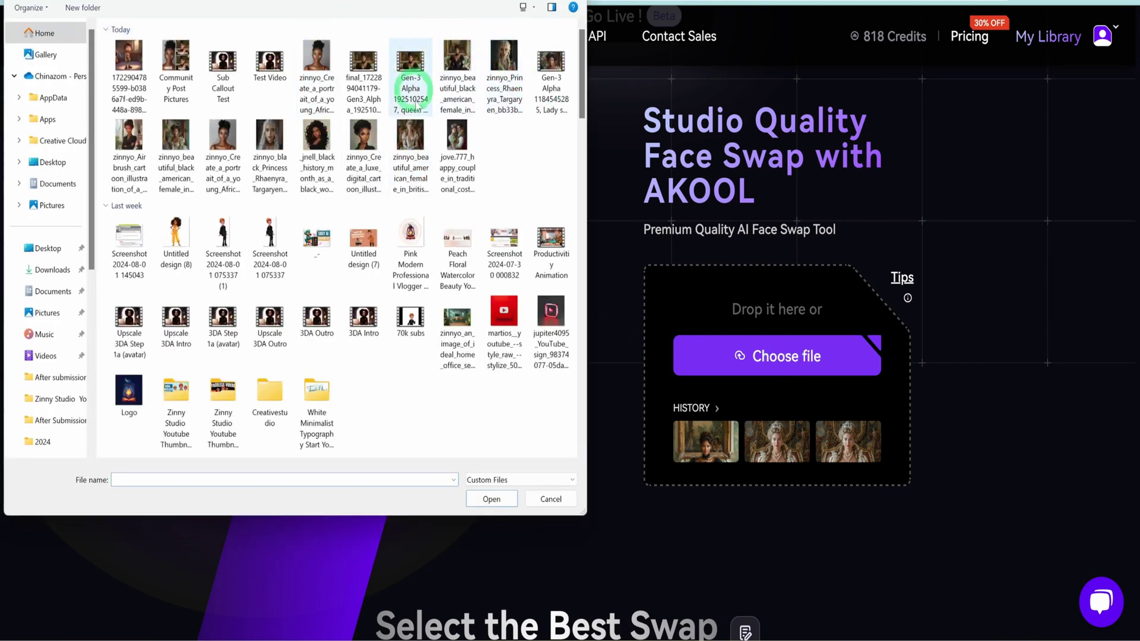
click(413, 151)
click(492, 499)
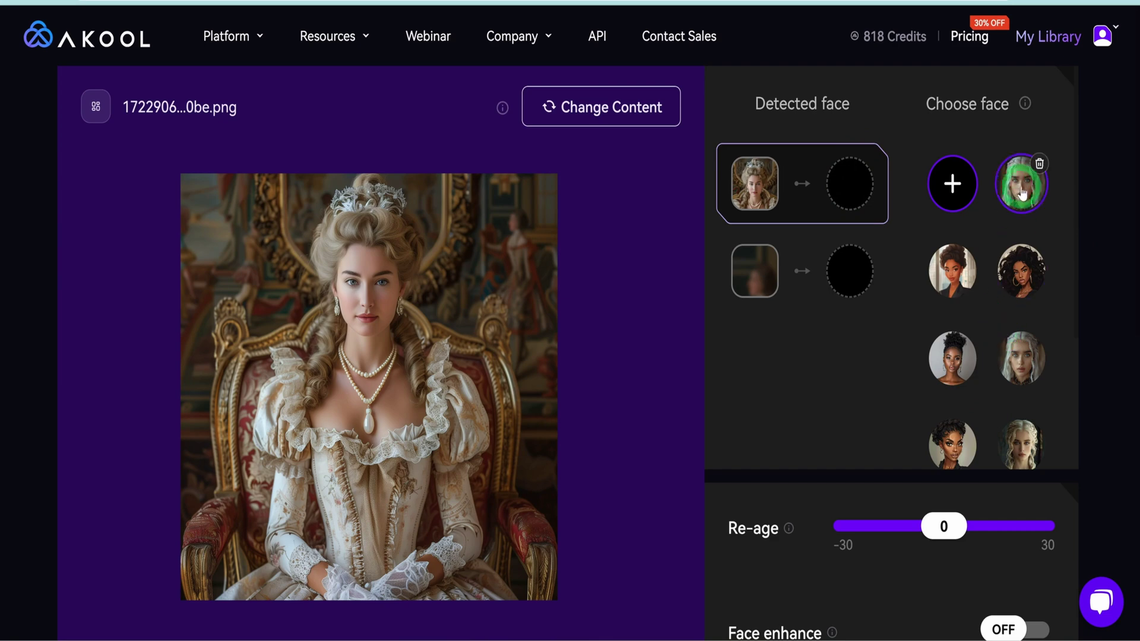
Step: Map the silver-haired woman's face onto the queen's detected face and run a High Quality Face Swap with Face enhance on
scroll(900, 354, down, 2)
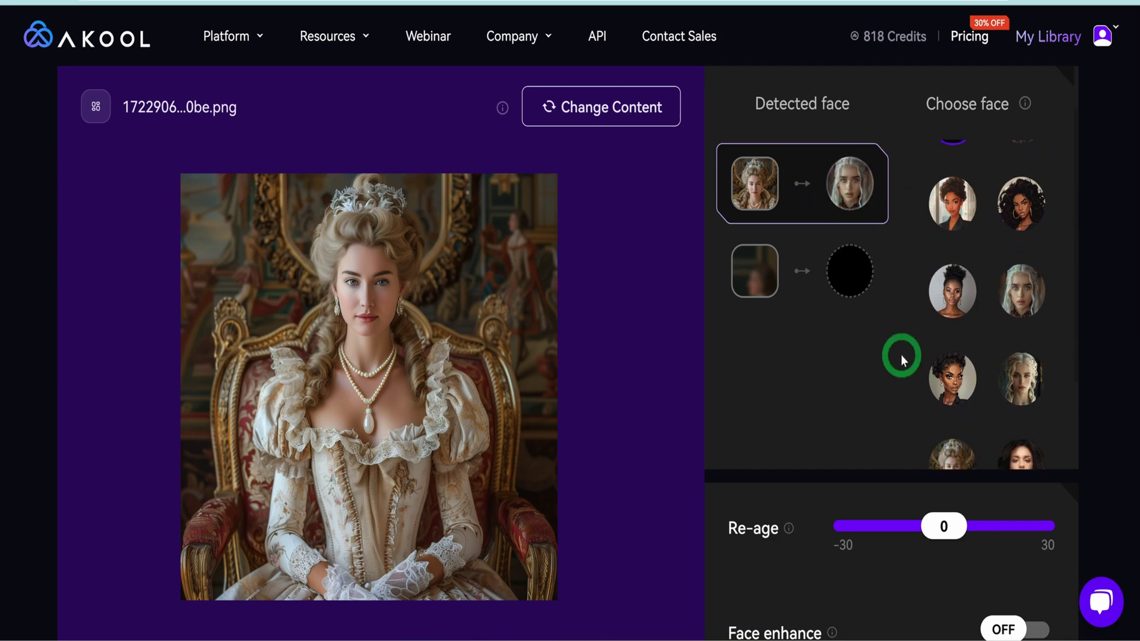
scroll(893, 530, down, 2)
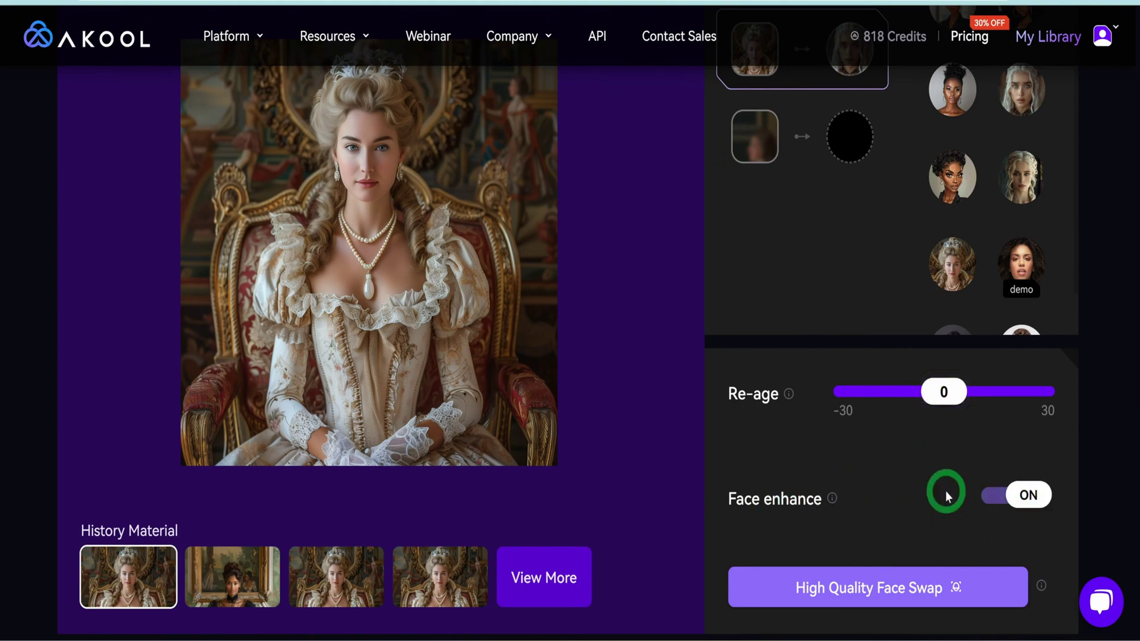
click(834, 594)
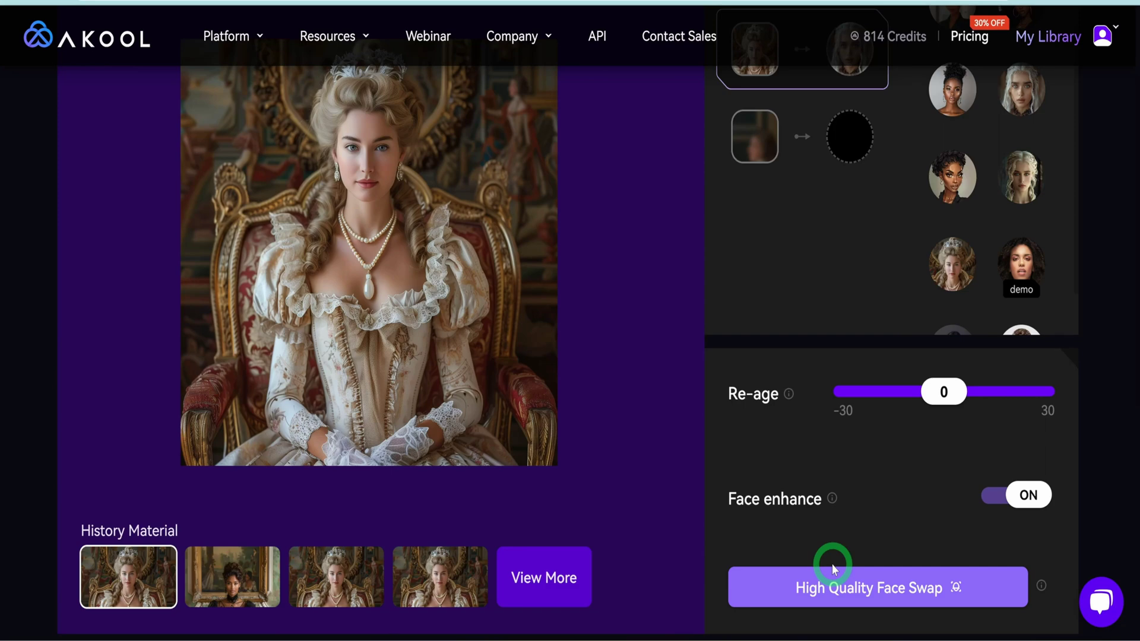
Step: Open My Library and view the newest Face Swap result
scroll(516, 272, up, 2)
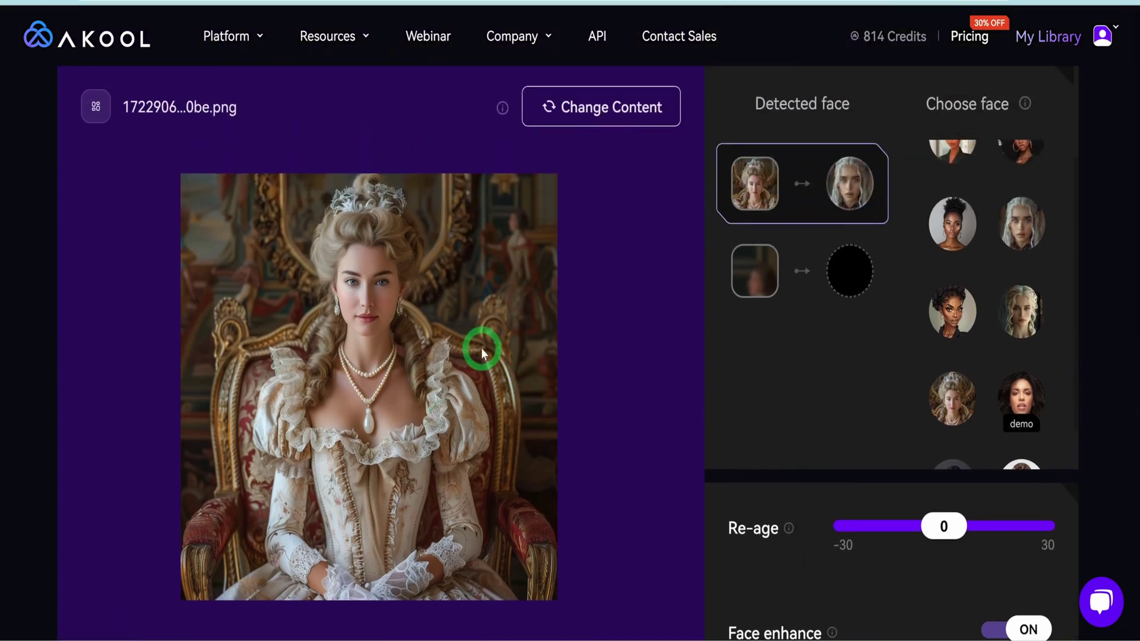
click(1040, 39)
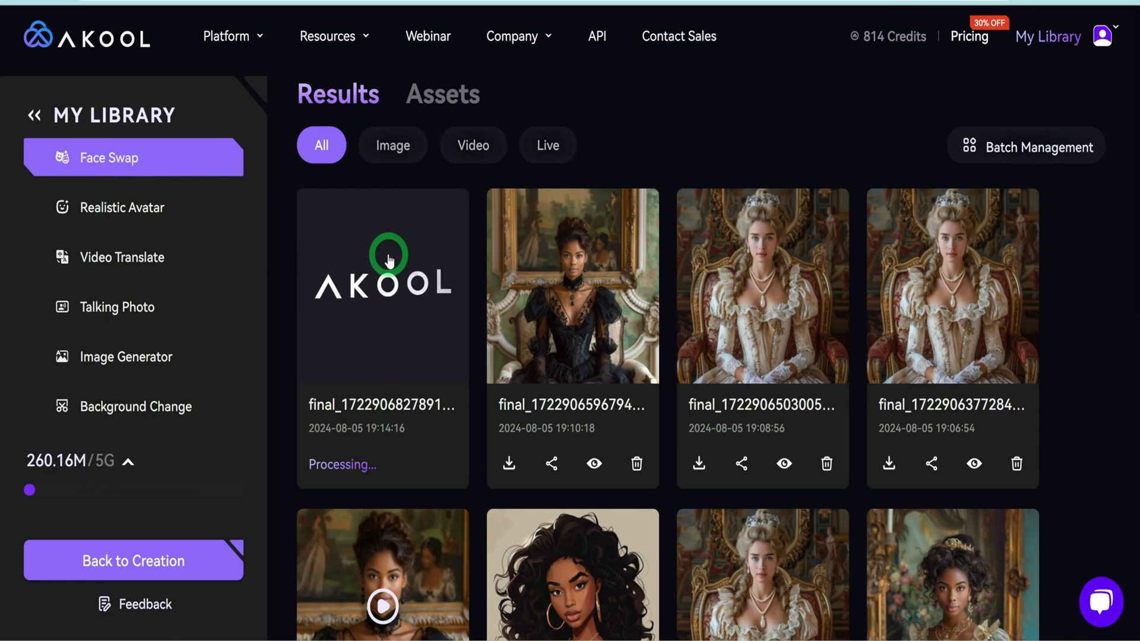
click(401, 284)
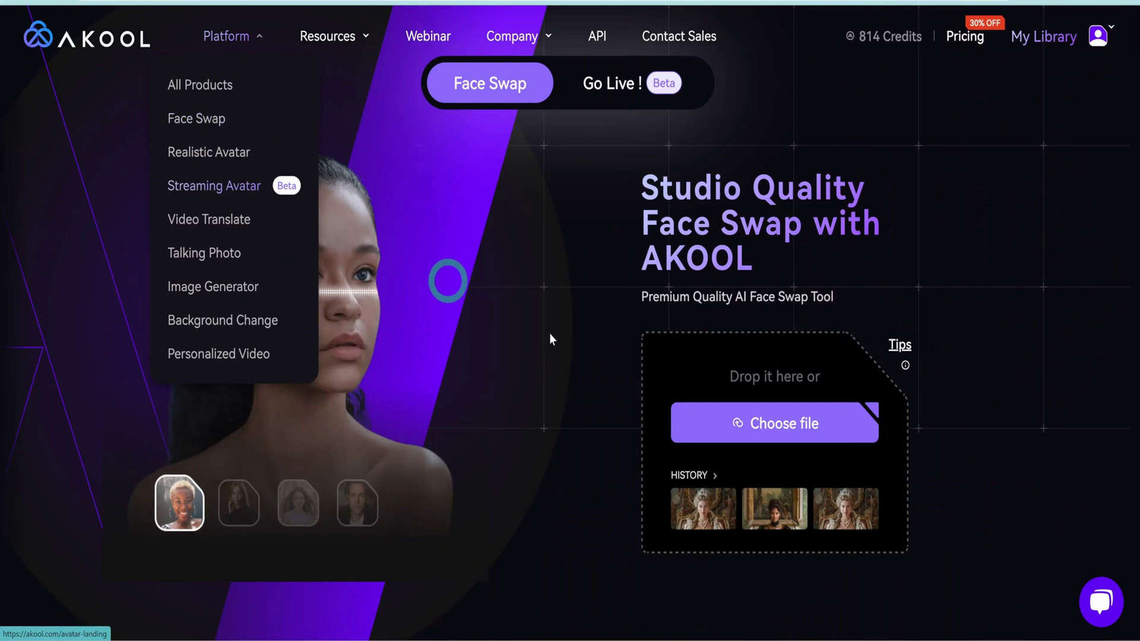
Step: Upload the zinnyo_beautiful_black_american_female portrait of the woman in the black lace dress to Face Swap
click(785, 442)
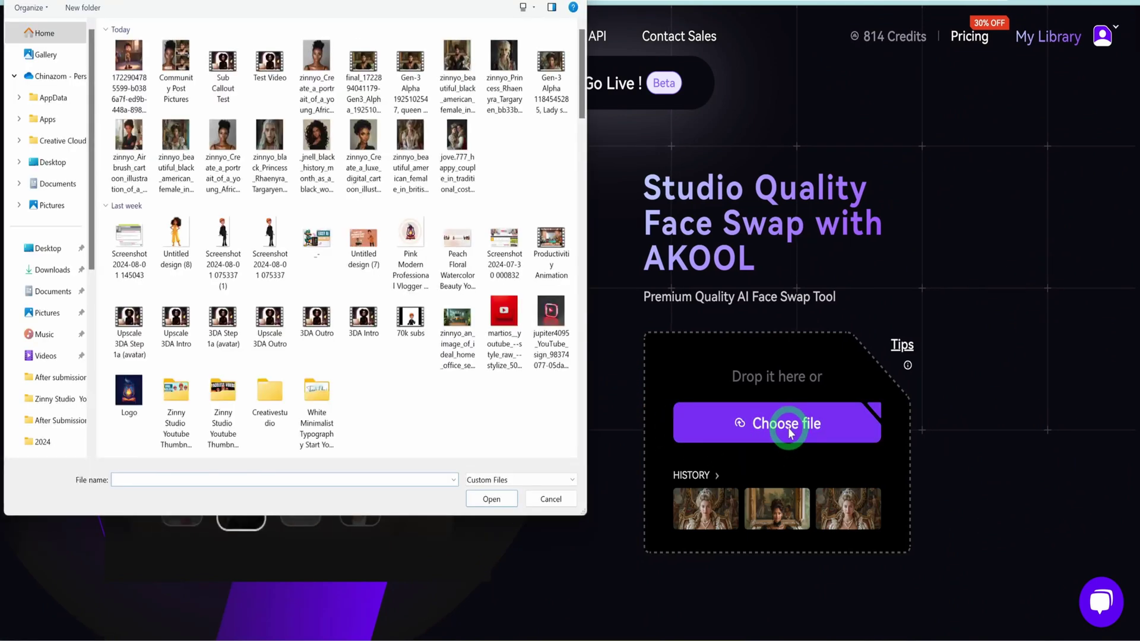
click(462, 58)
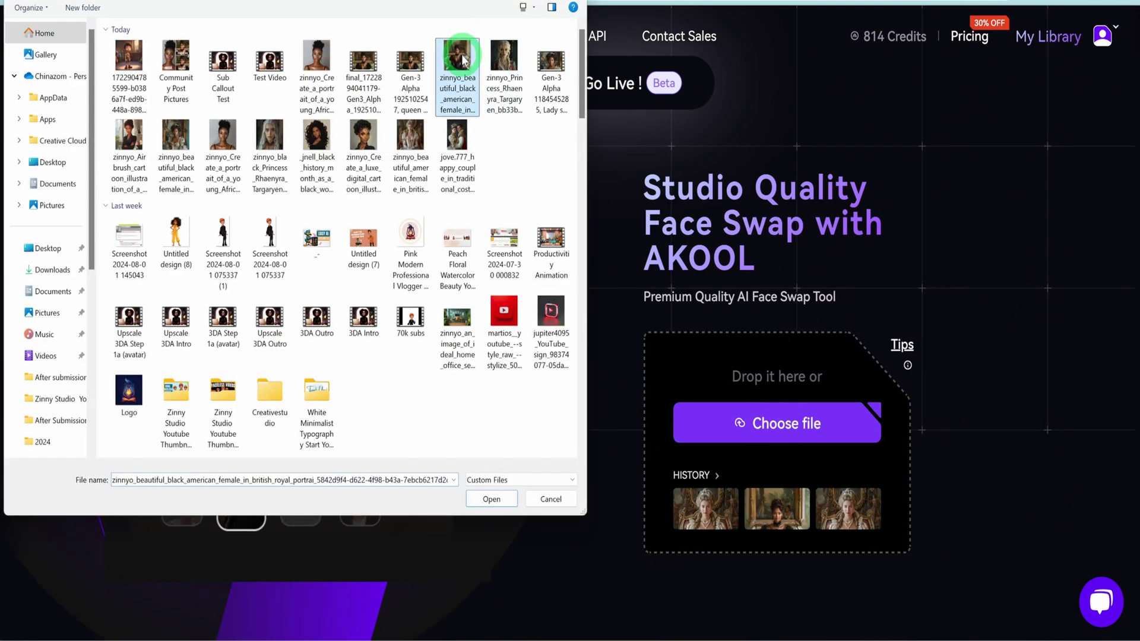
click(492, 499)
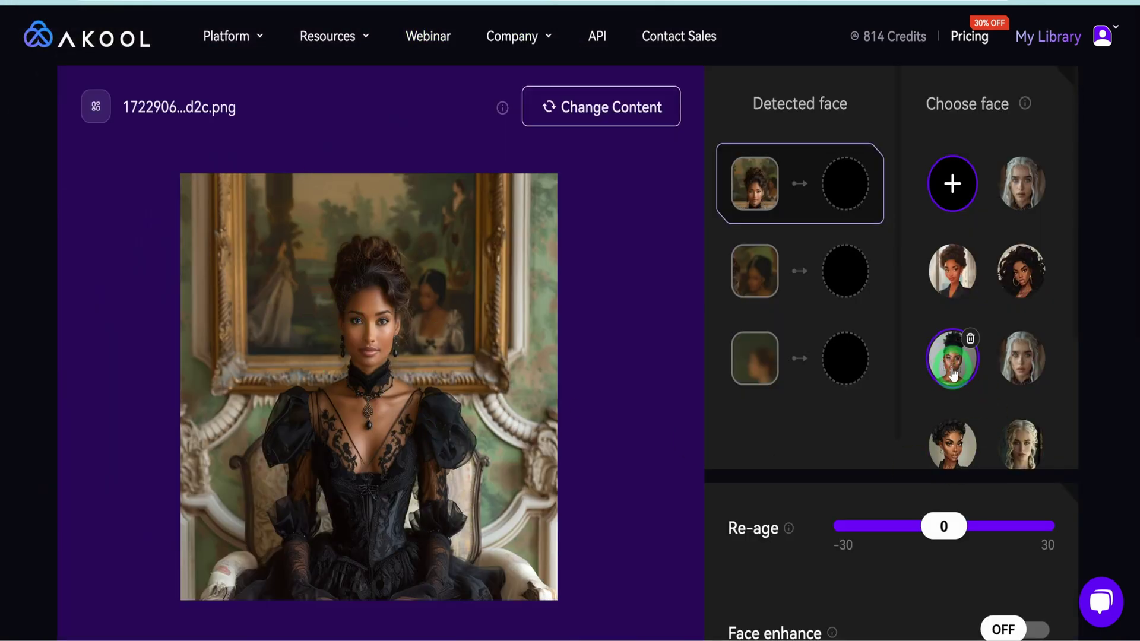
Step: Map the face with the high bun onto the main detected face and run a High Quality Face Swap with Face enhance on
scroll(809, 432, down, 1)
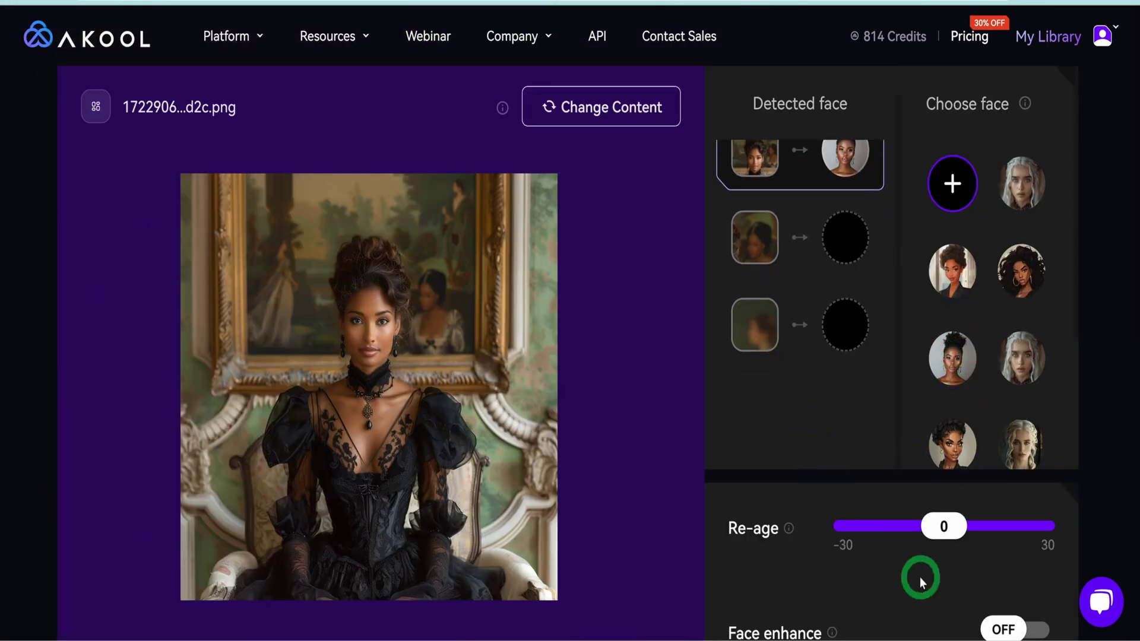
scroll(918, 573, down, 2)
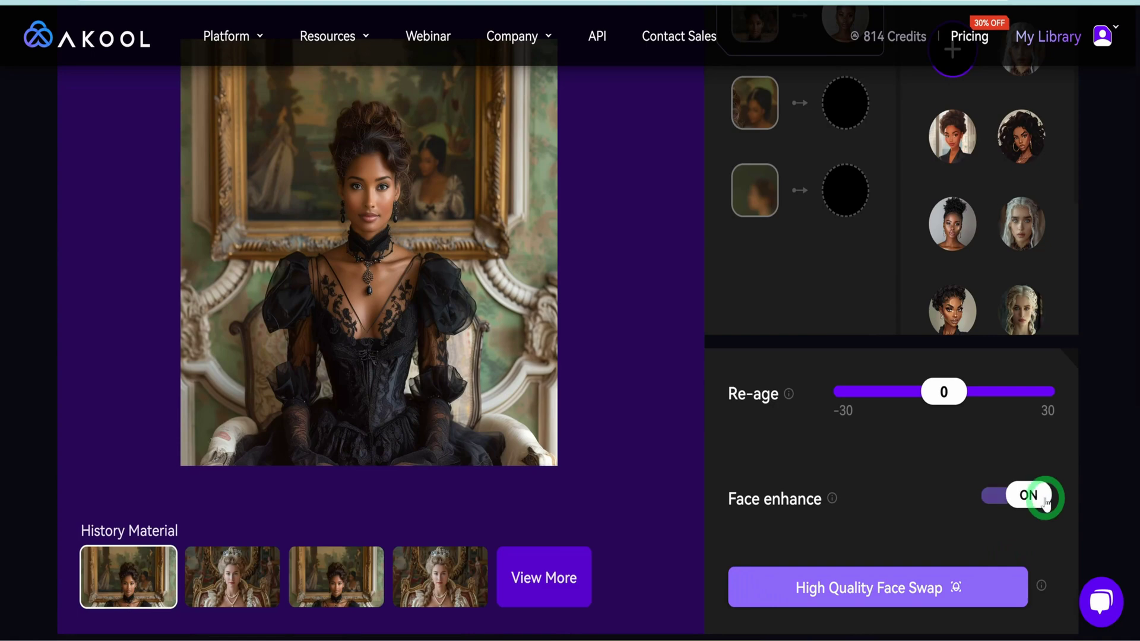
scroll(924, 479, up, 2)
scroll(924, 479, down, 2)
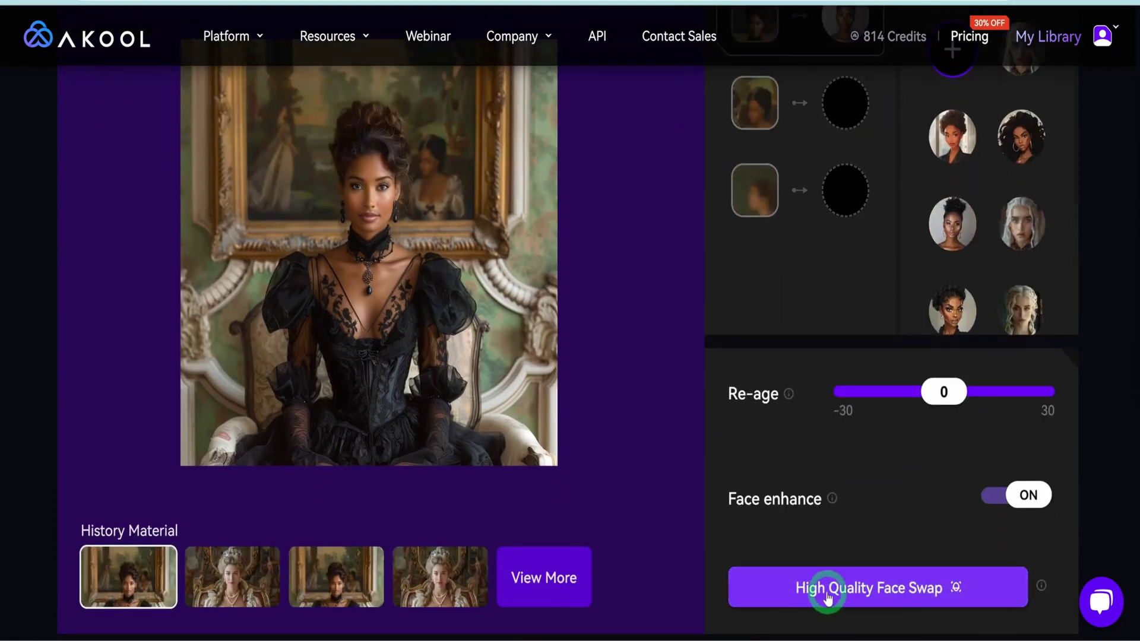
click(844, 597)
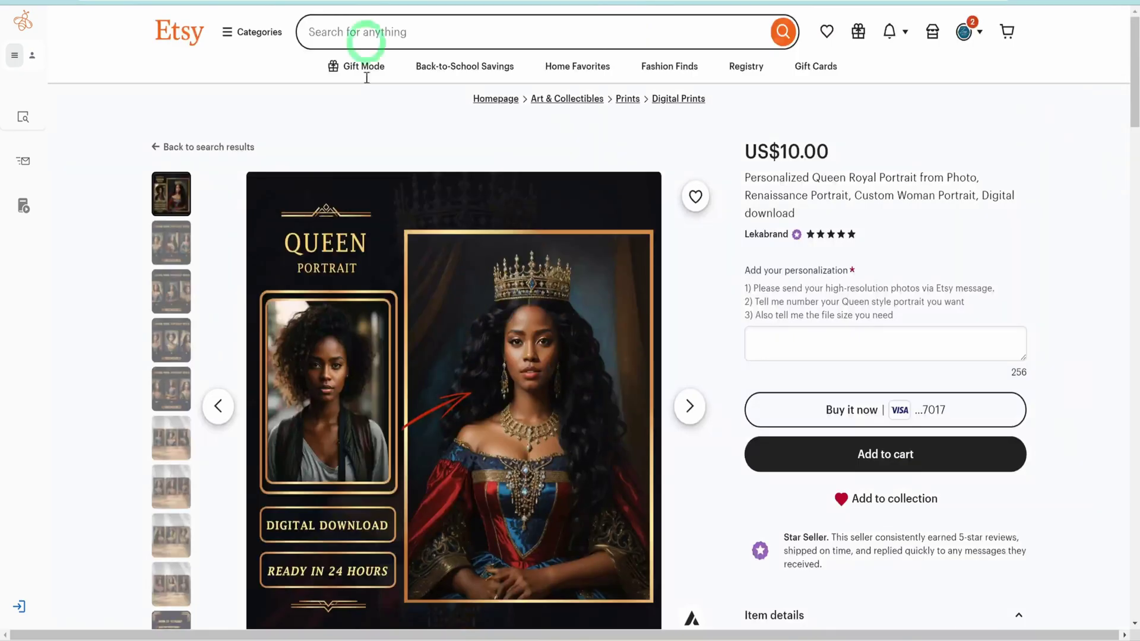
Step: Look over the personalized queen portrait listing on Etsy and the face swap results in the AKOOL library
scroll(445, 469, down, 2)
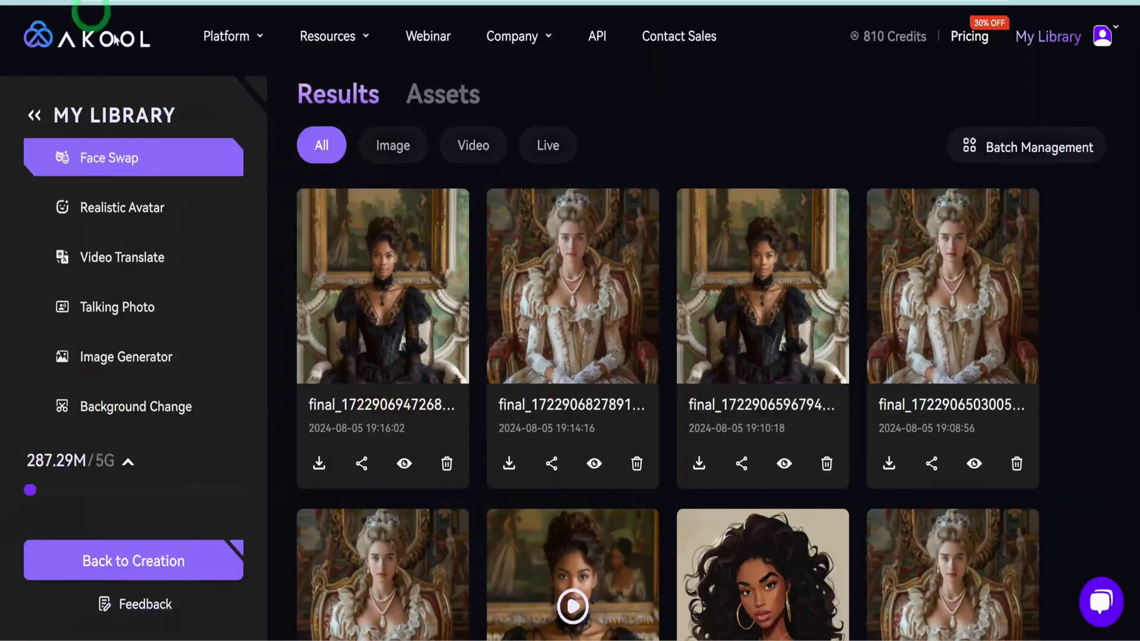
click(591, 362)
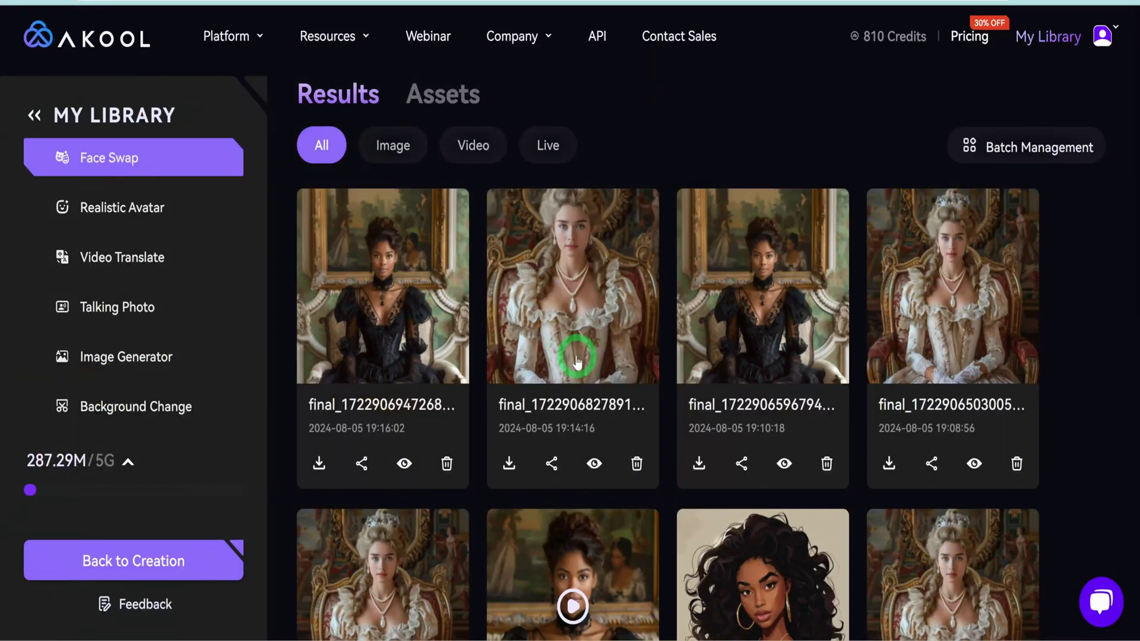
mouse_move(229, 39)
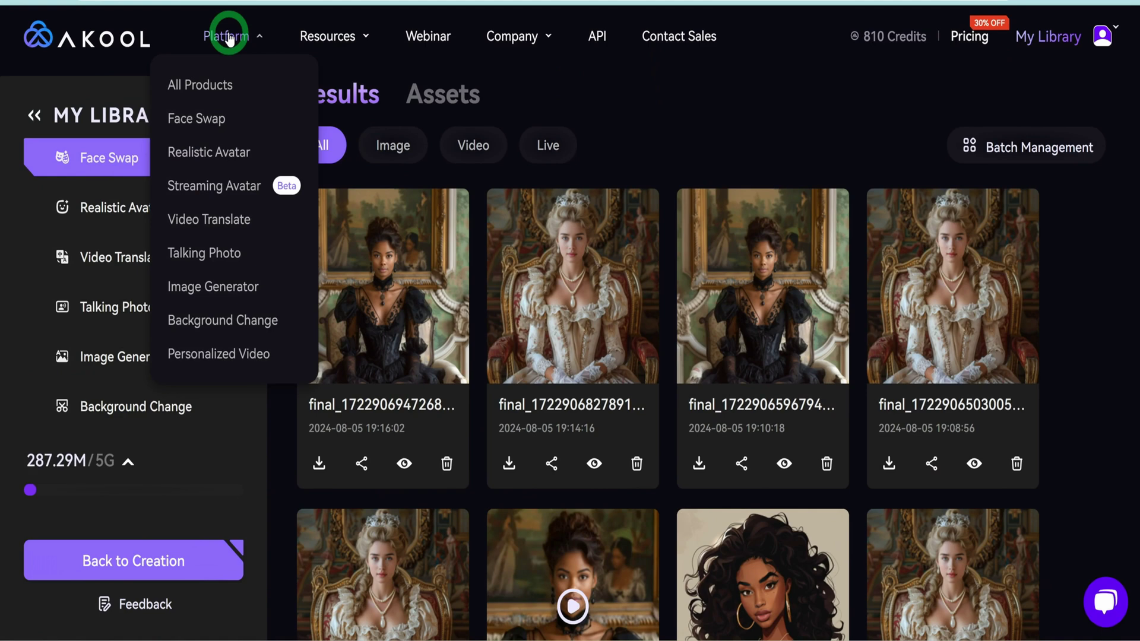
click(203, 118)
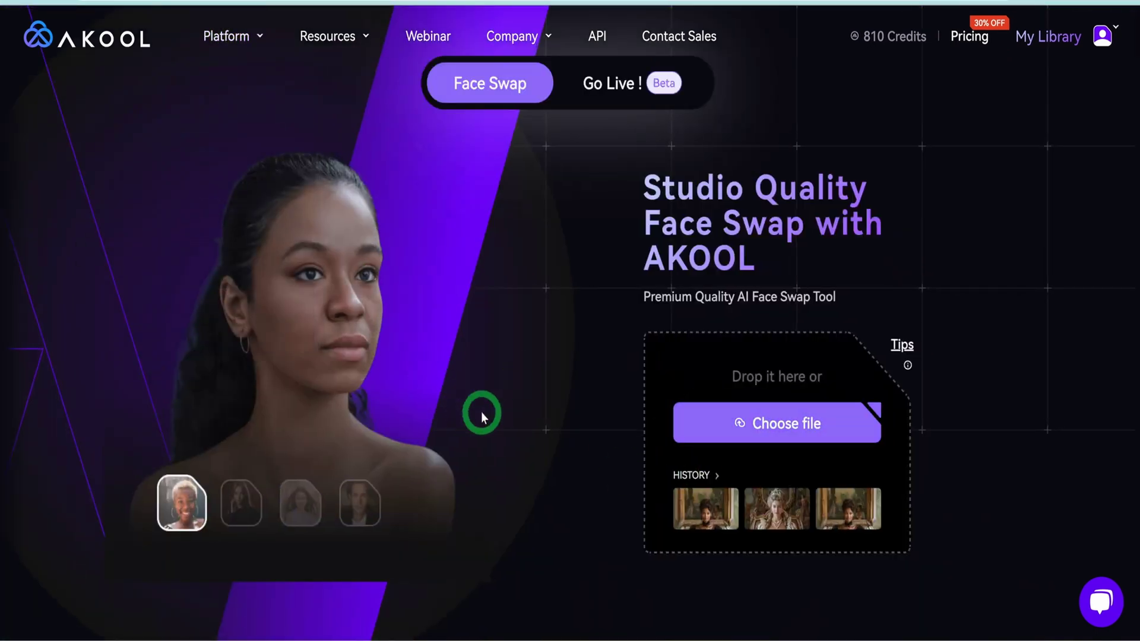
click(766, 435)
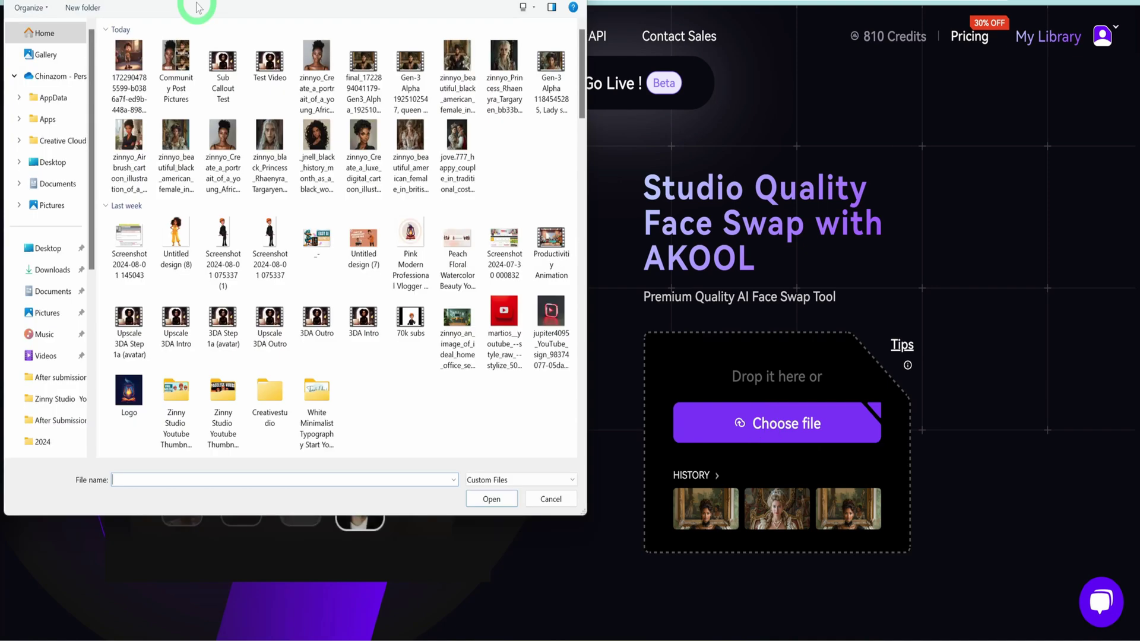
click(402, 65)
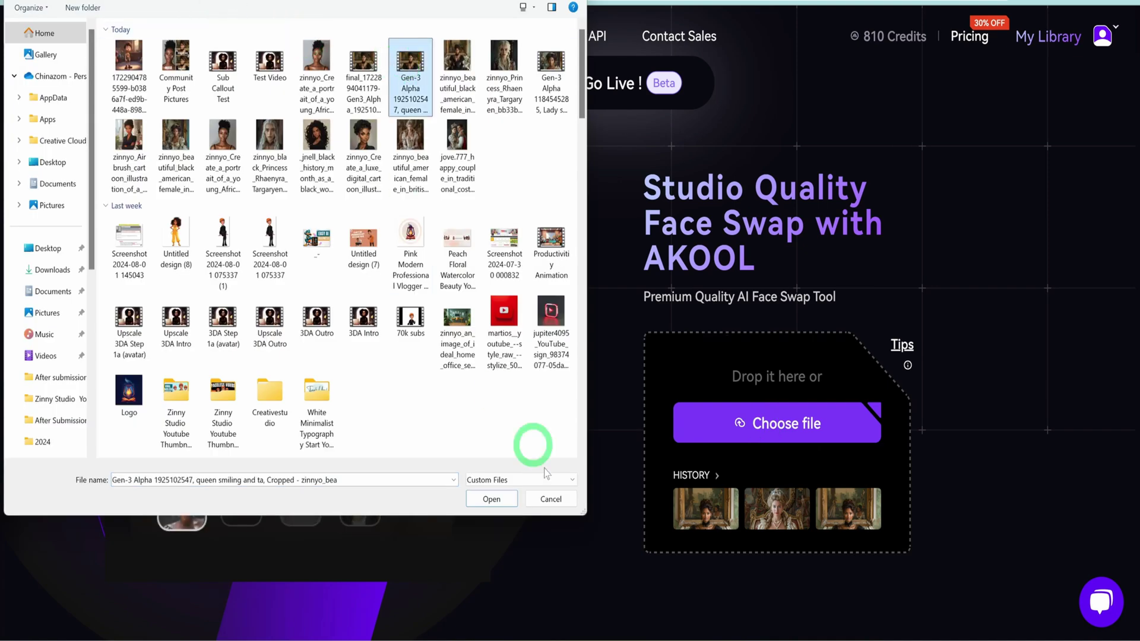
click(491, 499)
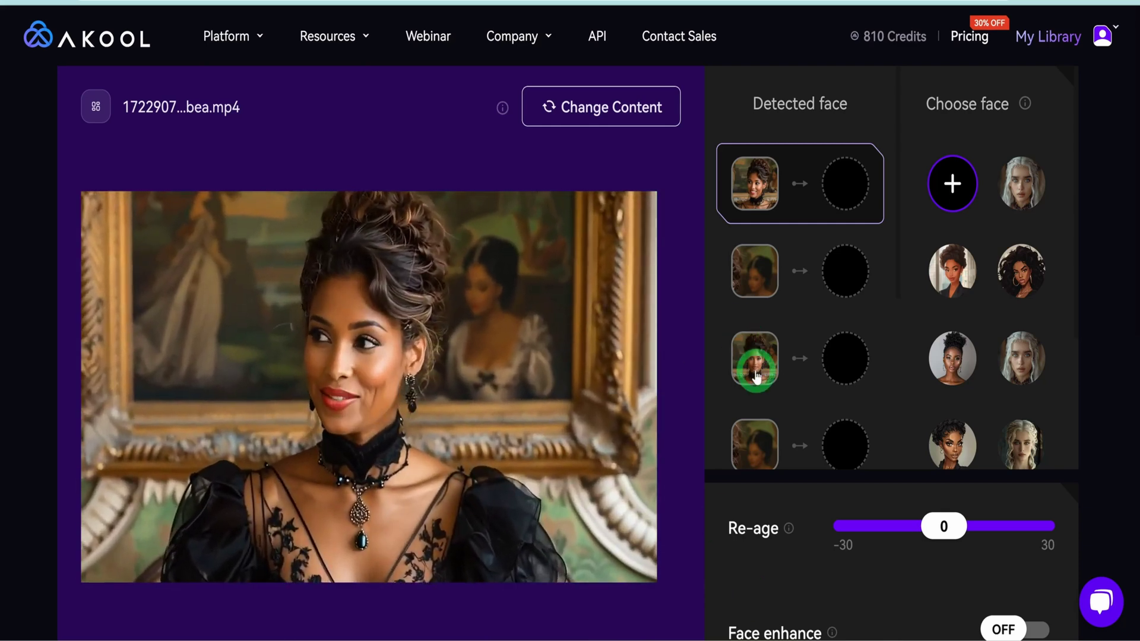
Step: Select the third detected face in the video and assign it the face of the woman with the high bun
scroll(766, 365, down, 3)
scroll(753, 240, up, 3)
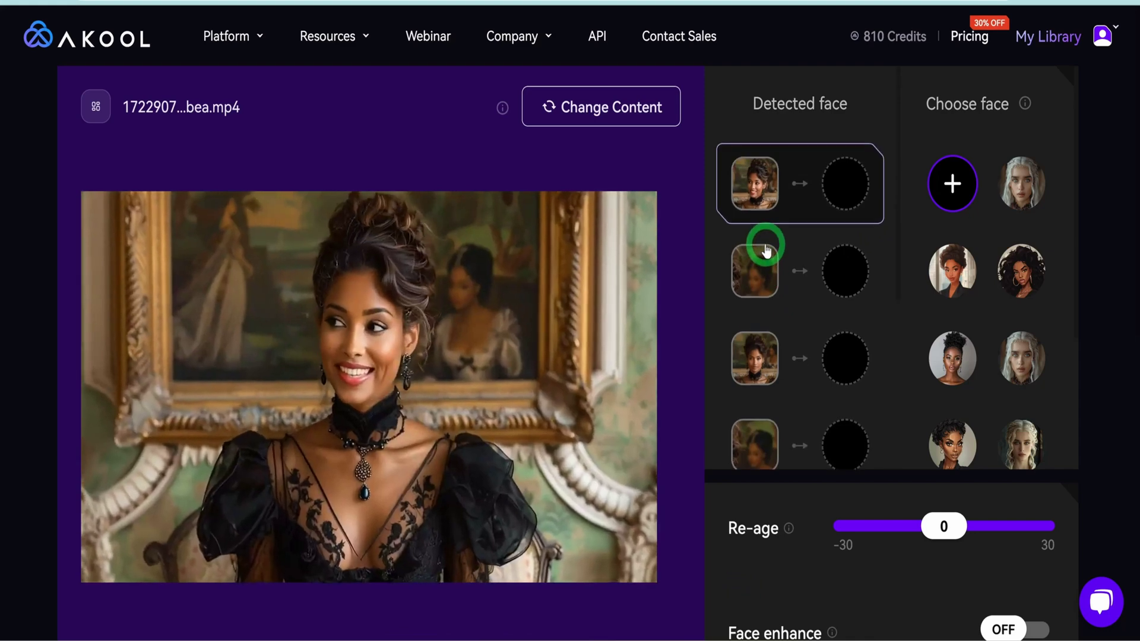
click(755, 371)
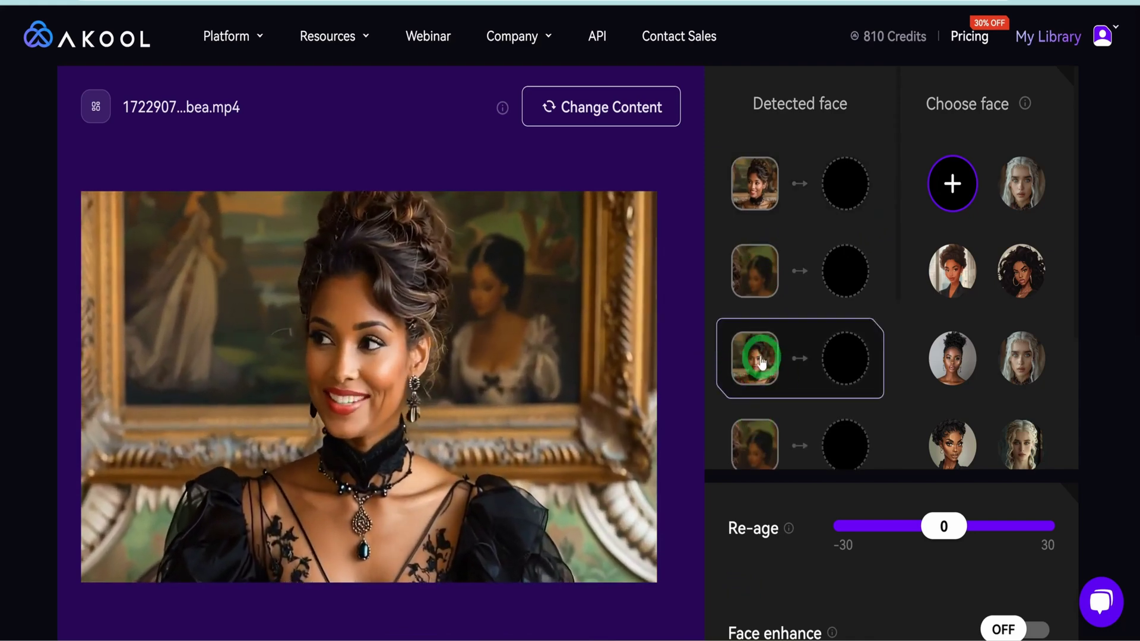
click(949, 357)
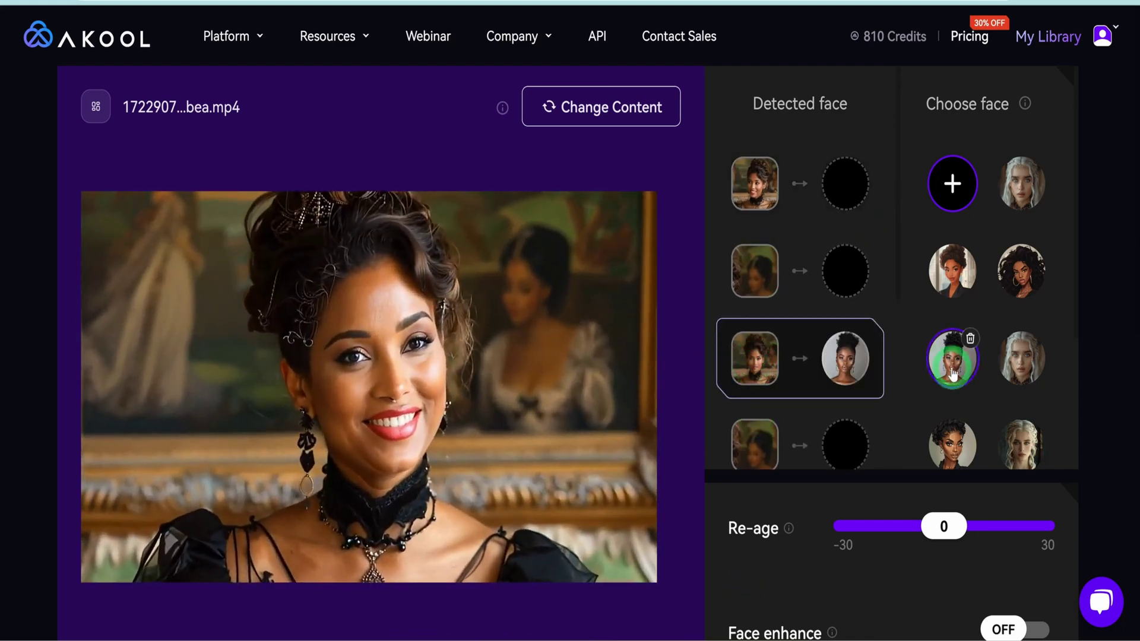
Step: Turn on Face enhance for the video and run the High Quality Face Swap
scroll(979, 561, down, 1)
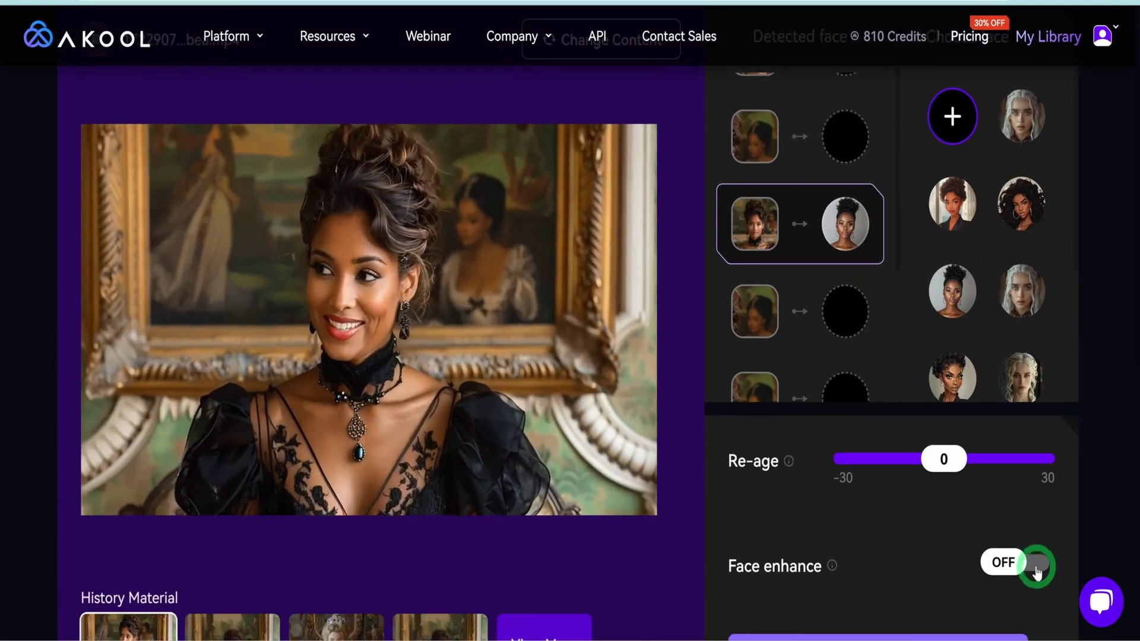
click(1036, 564)
scroll(837, 550, down, 1)
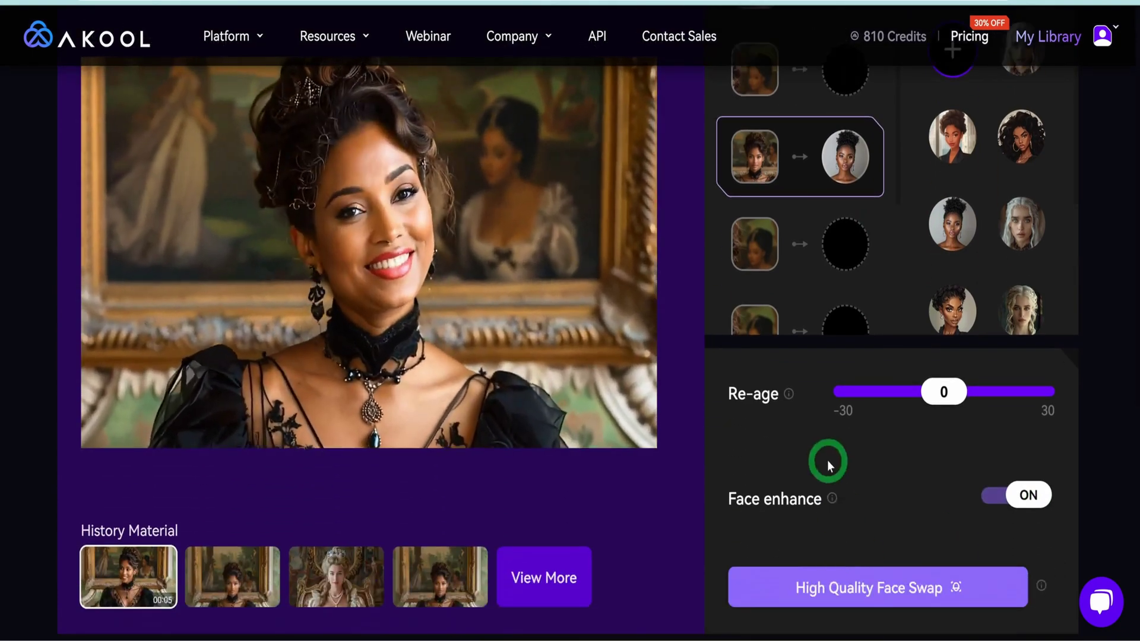
click(828, 587)
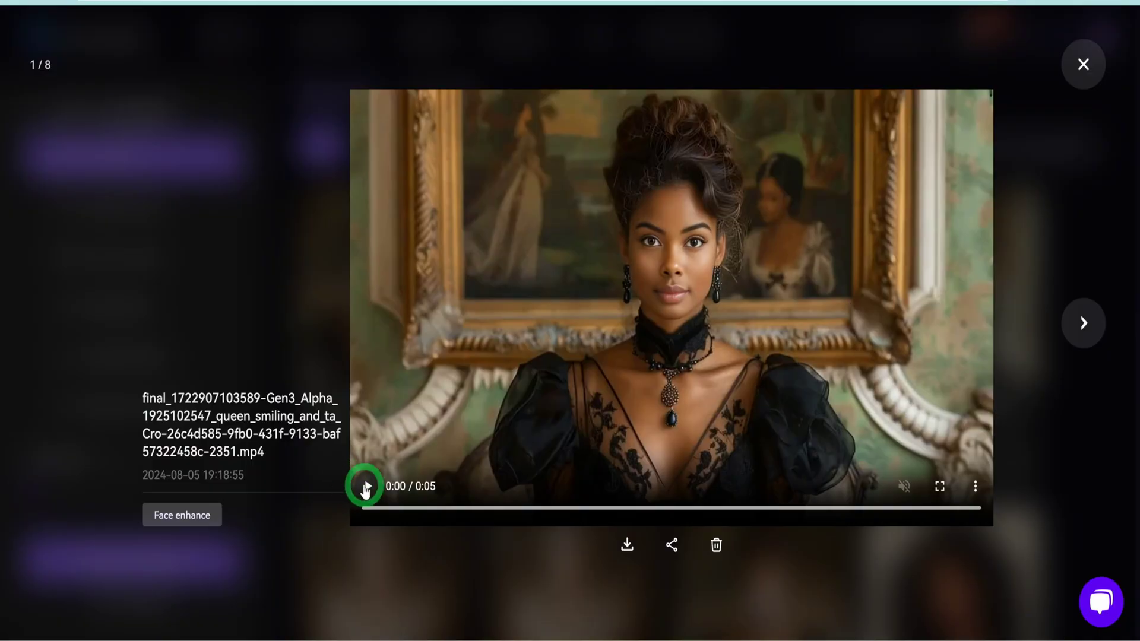
Step: Play the face-swapped queen video in the library preview, and close the preview
click(365, 487)
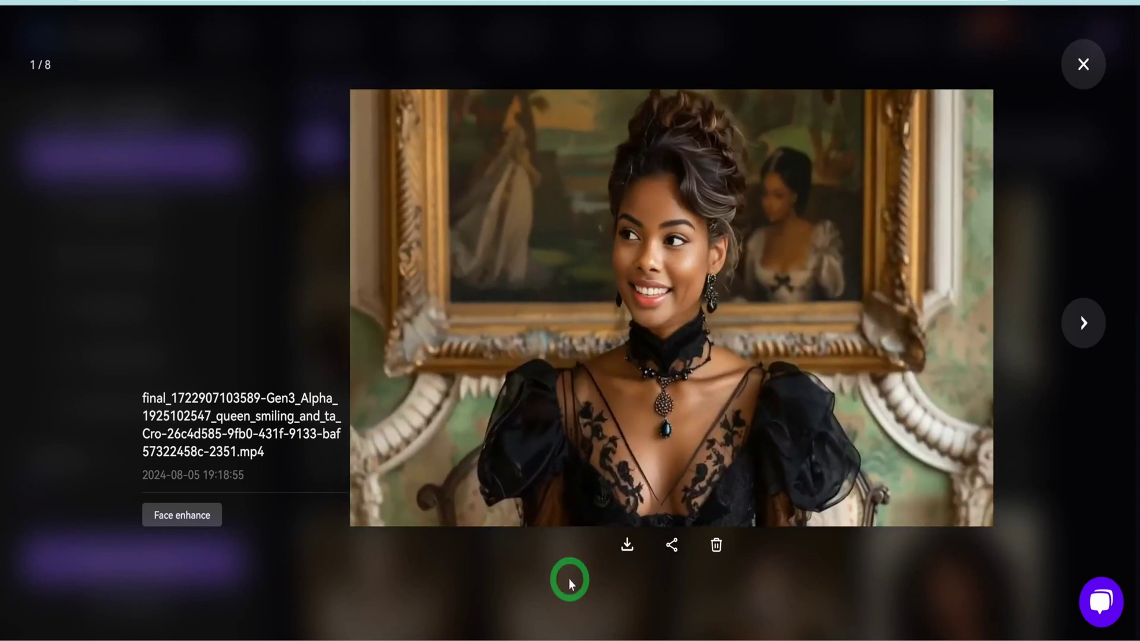
click(1083, 64)
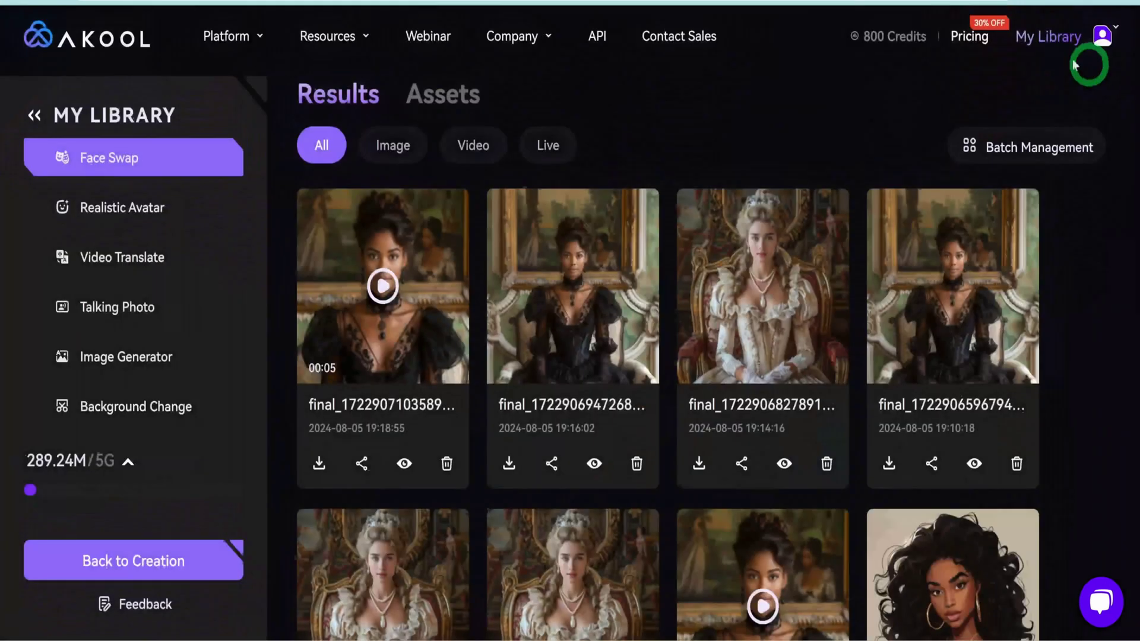
Step: Return to the Face Swap tool and open its Go Live mode
mouse_move(218, 37)
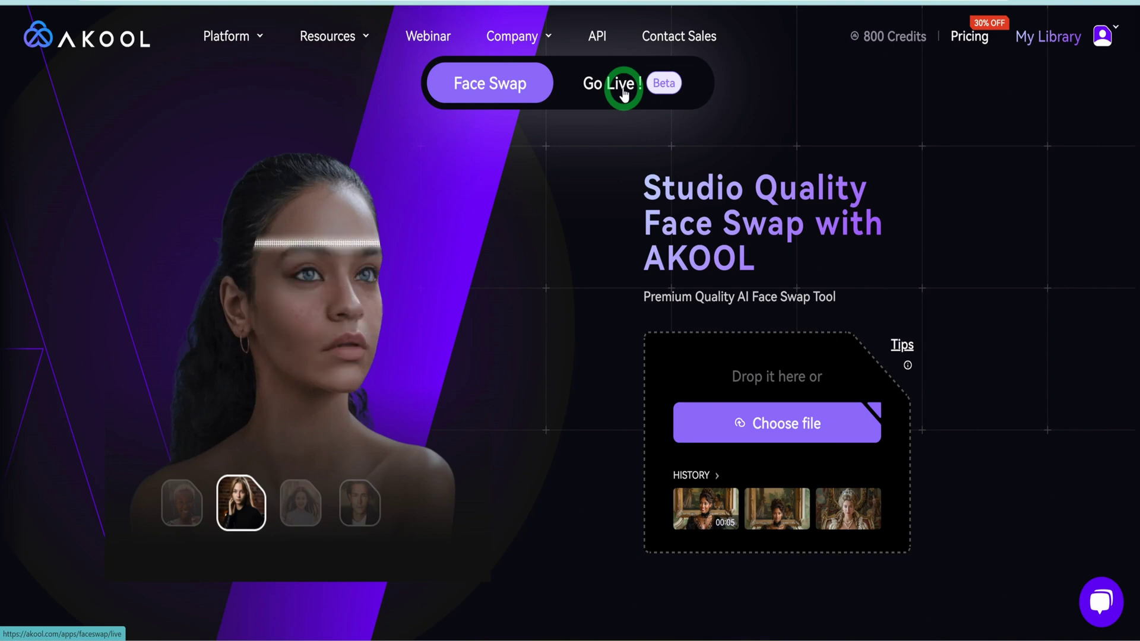
click(622, 89)
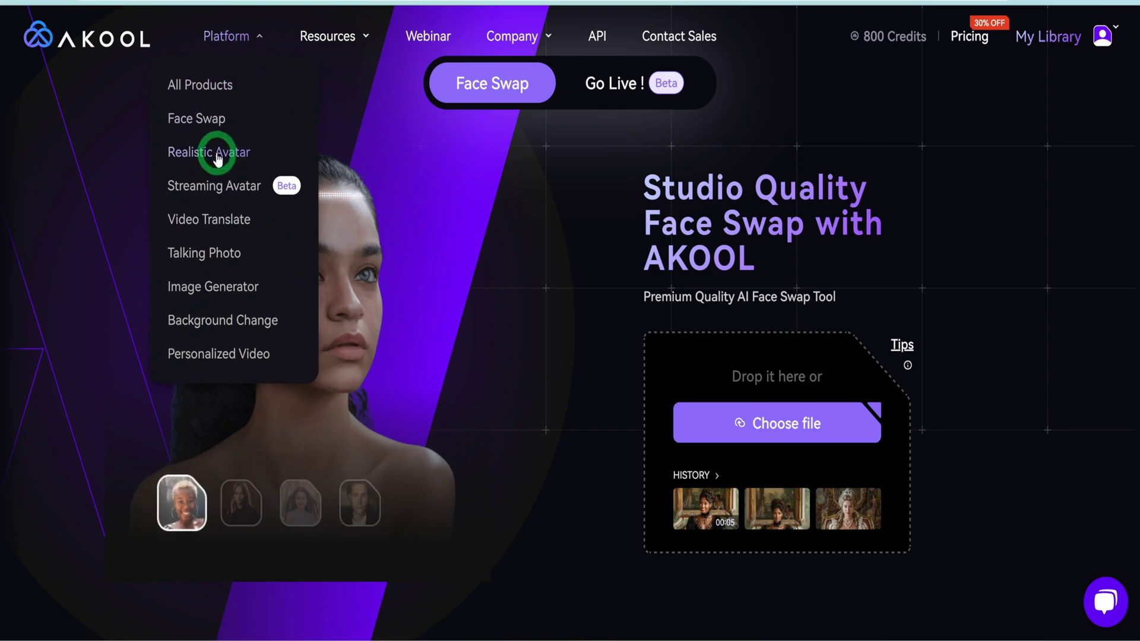
Step: Open the Realistic Avatar tool, look over its landing page, and start a new project without resuming the unfinished draft
click(215, 158)
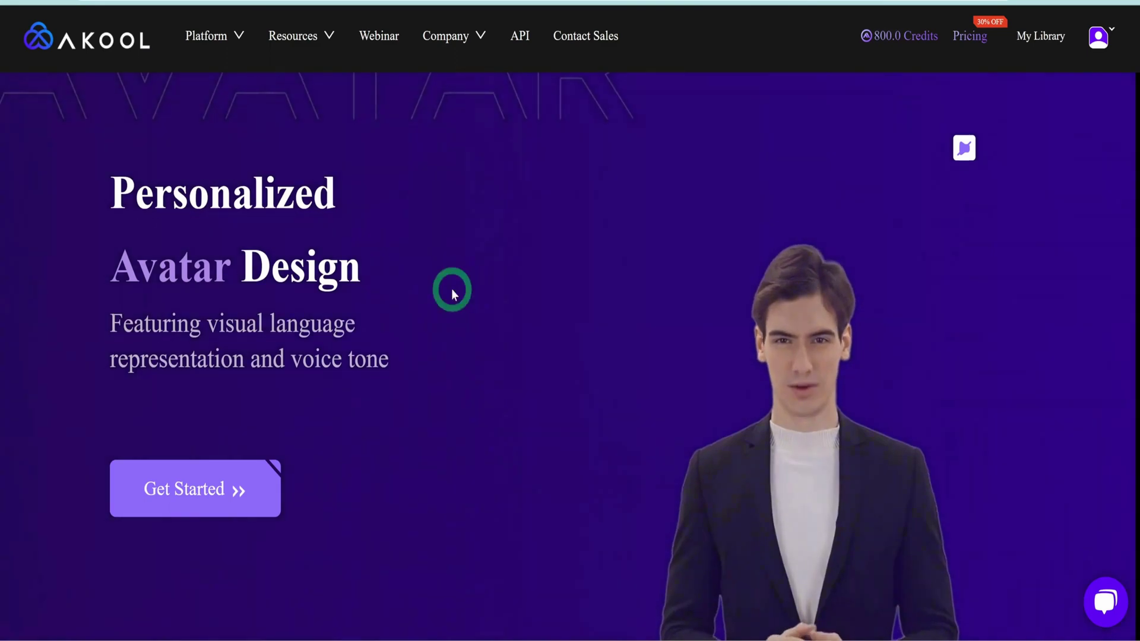
scroll(451, 294, down, 3)
scroll(454, 297, up, 1)
scroll(450, 293, up, 2)
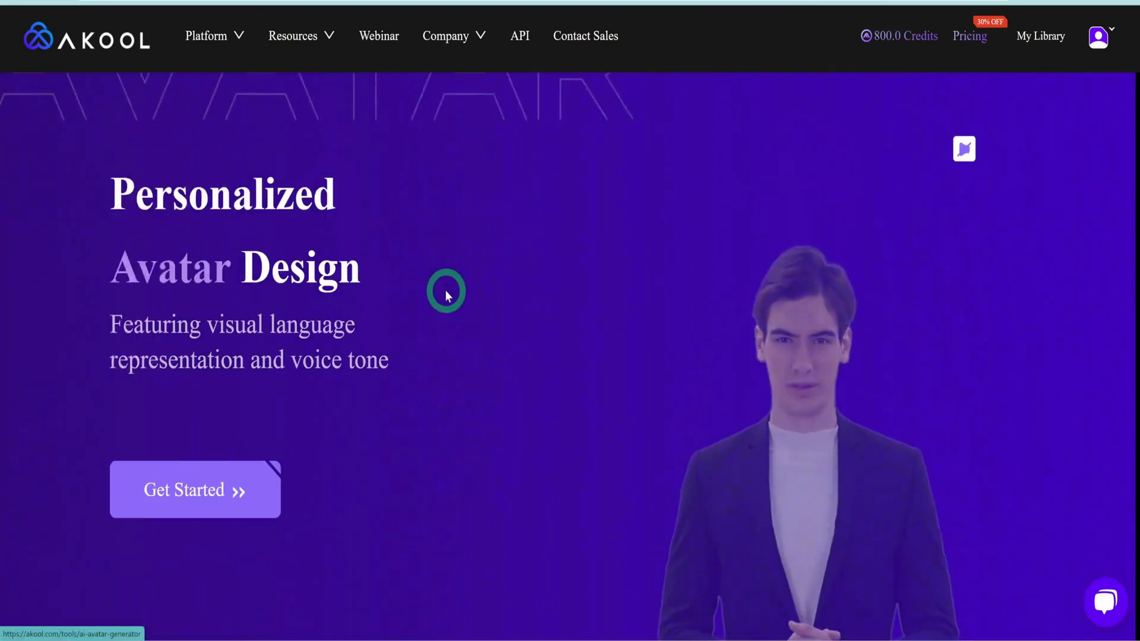
scroll(439, 286, down, 2)
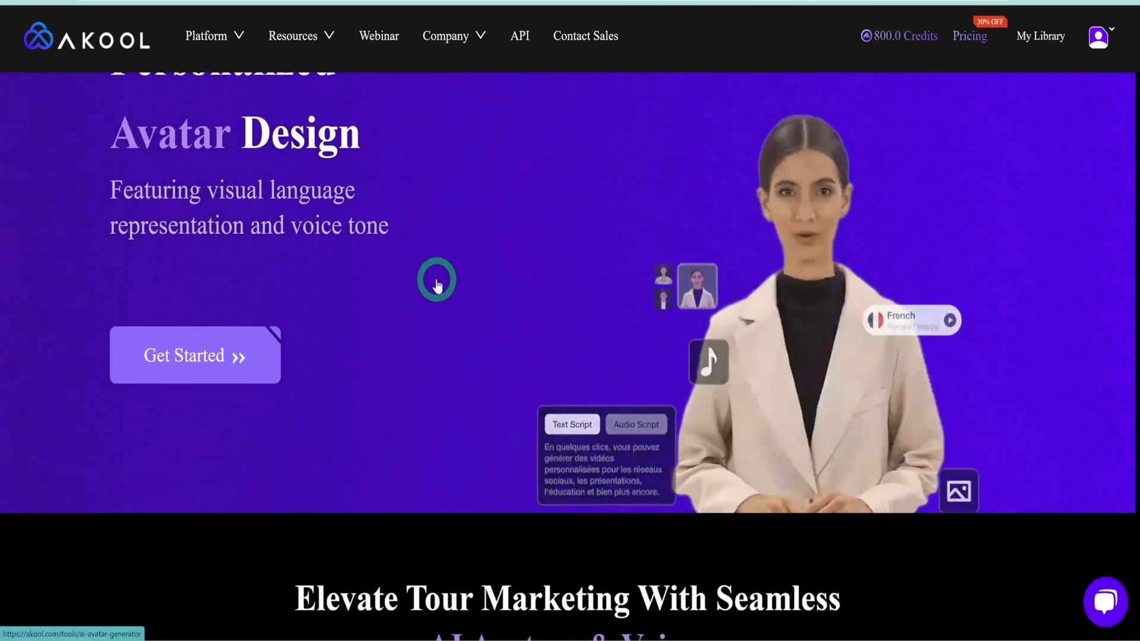
scroll(366, 276, up, 2)
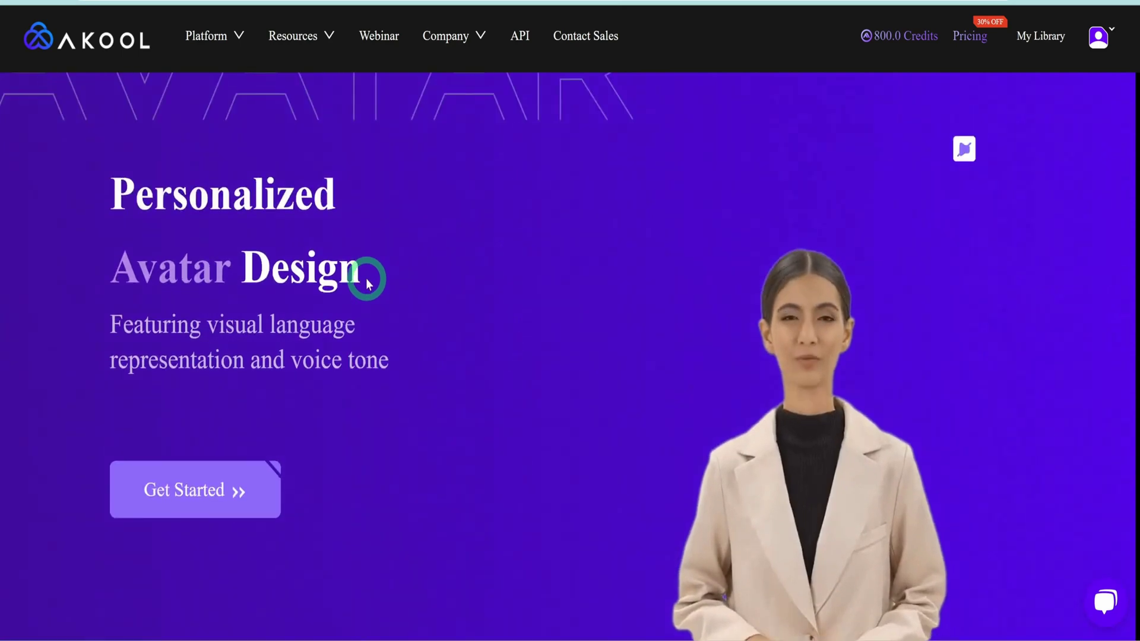
click(159, 498)
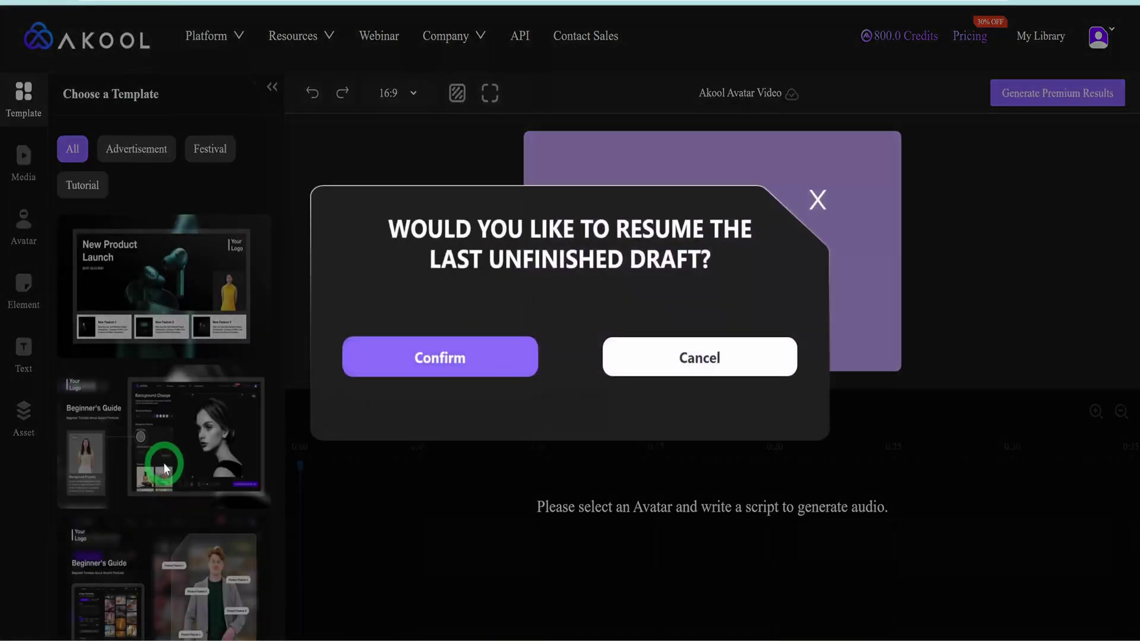
click(668, 372)
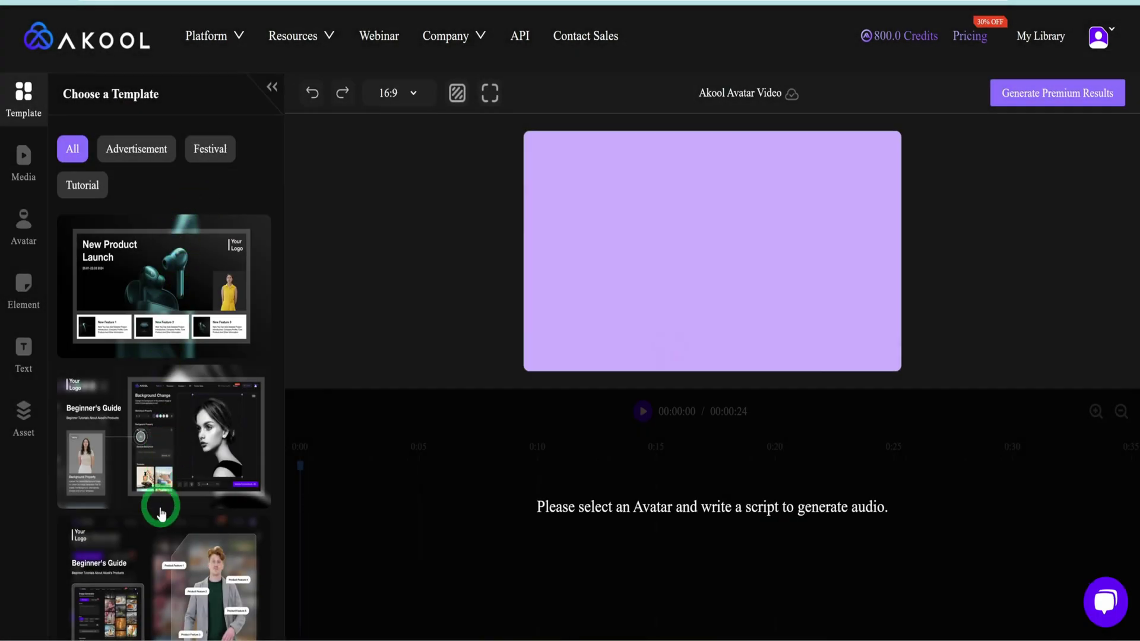
Step: Apply the Beginner's Guide template that features the man in the grey coat
scroll(161, 512, down, 2)
scroll(164, 505, down, 3)
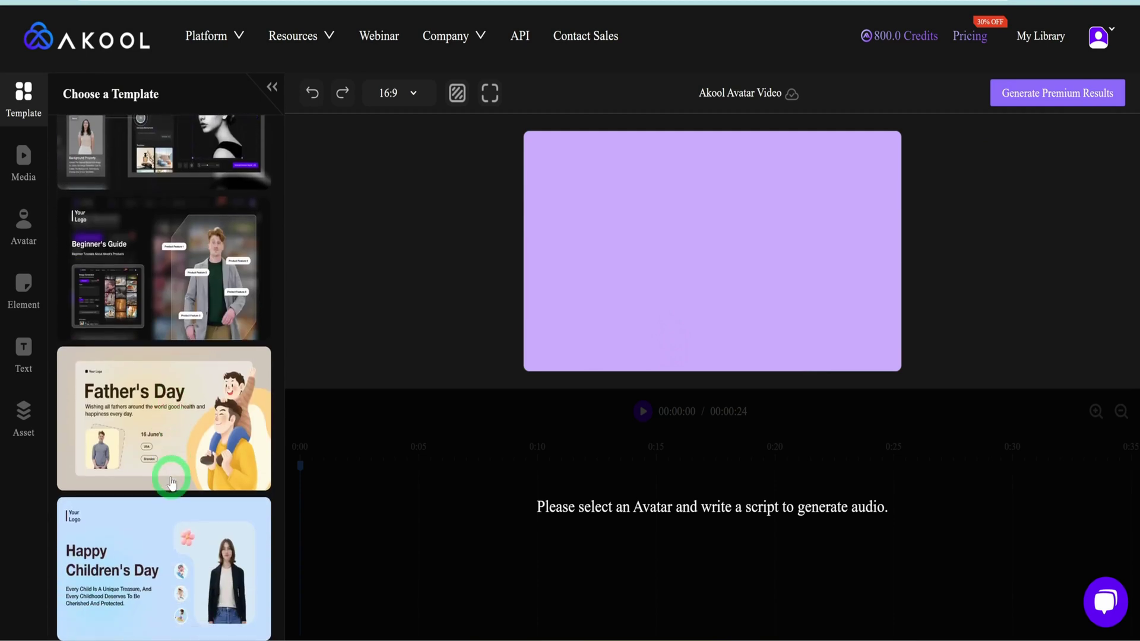
click(160, 267)
click(447, 521)
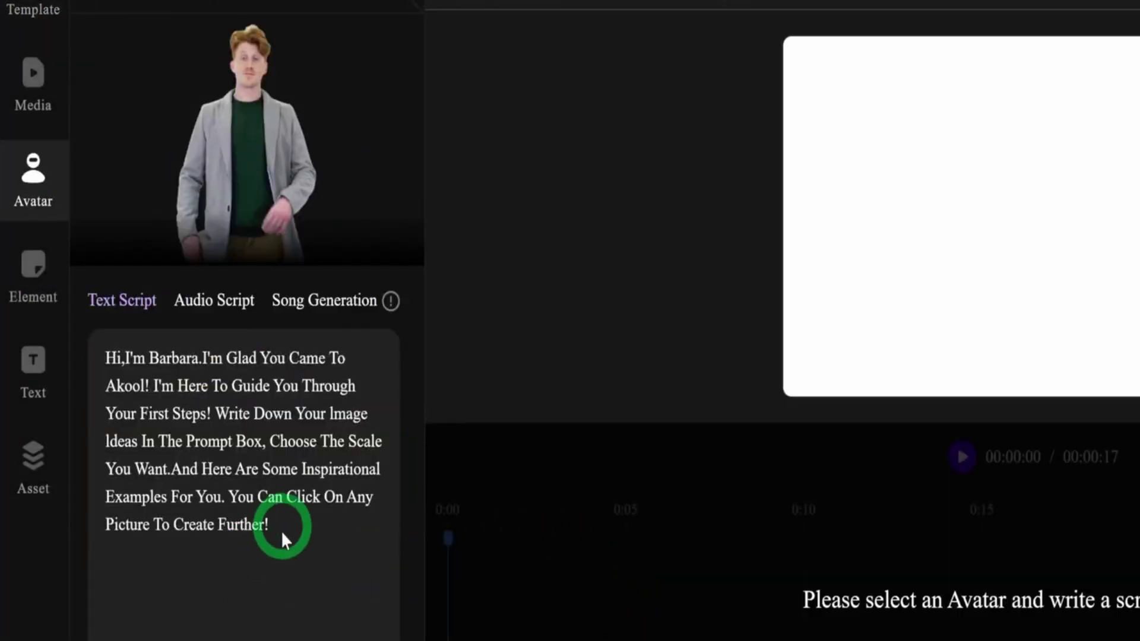
Step: Check the avatar's Audio Script upload option and return to the Text Script
click(333, 564)
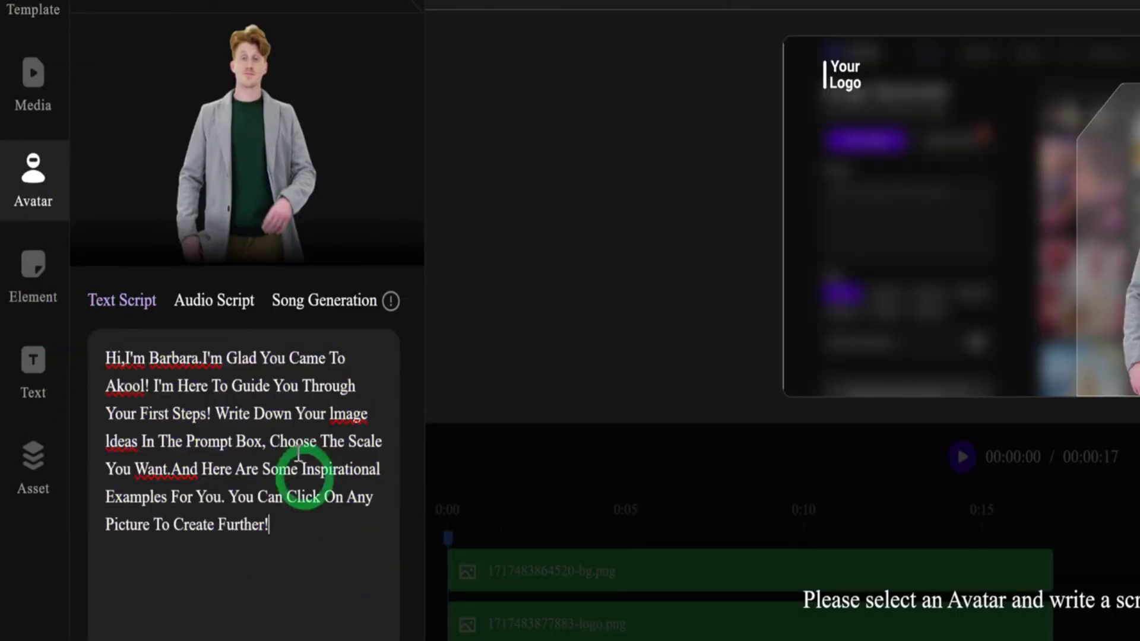
click(248, 315)
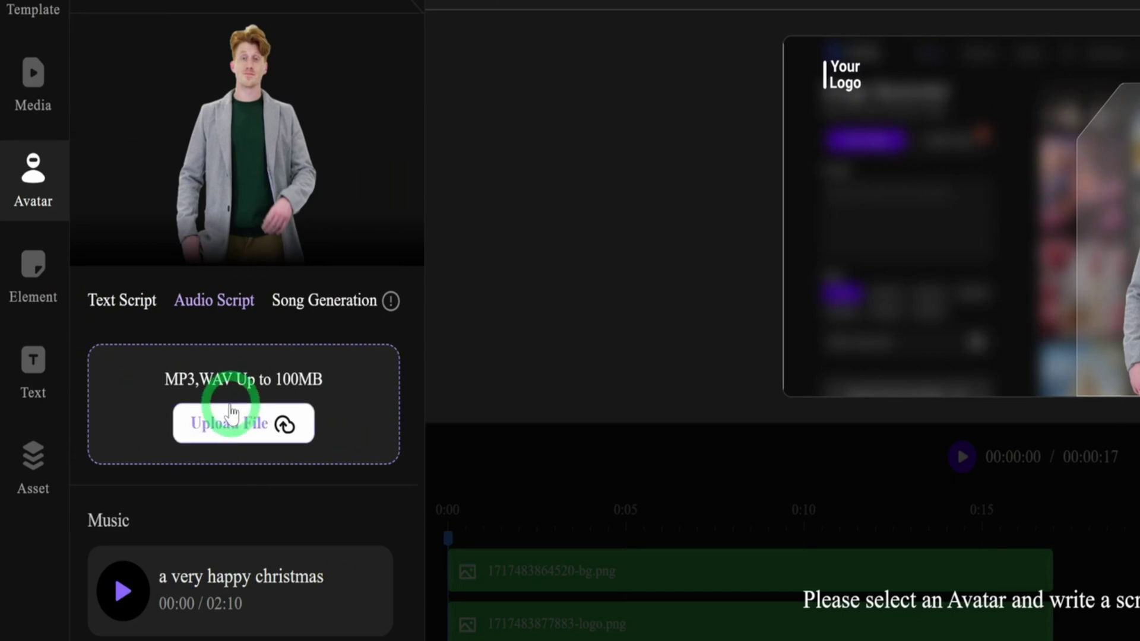
click(128, 304)
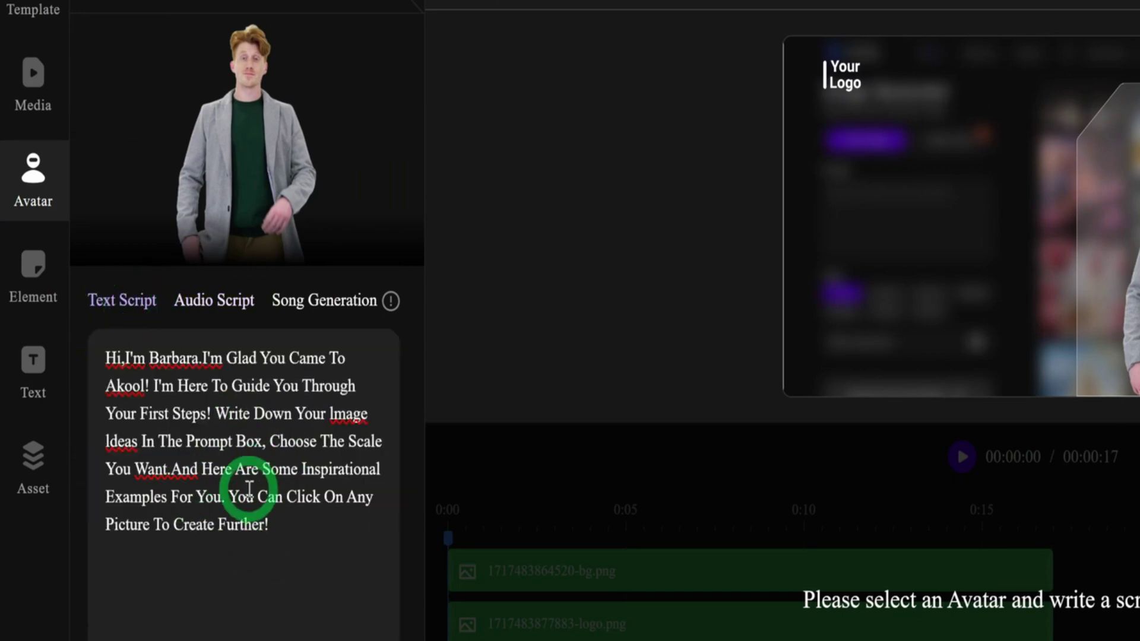
Step: Switch the avatar's voice source to Pre-made Voices and look over the script and voice options
scroll(249, 488, down, 5)
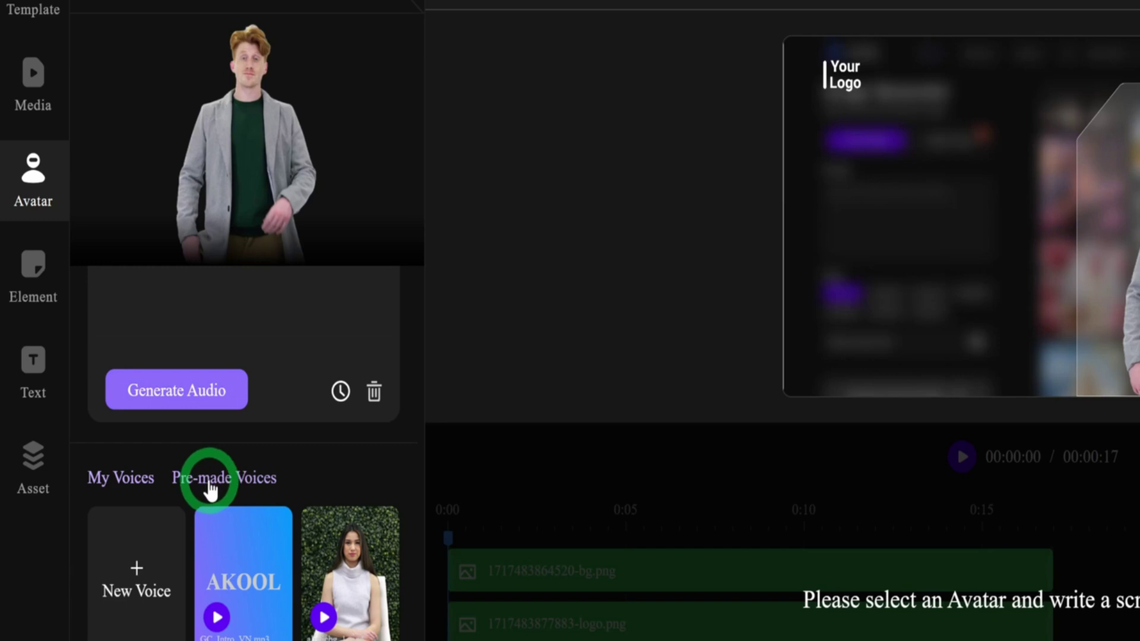
click(209, 482)
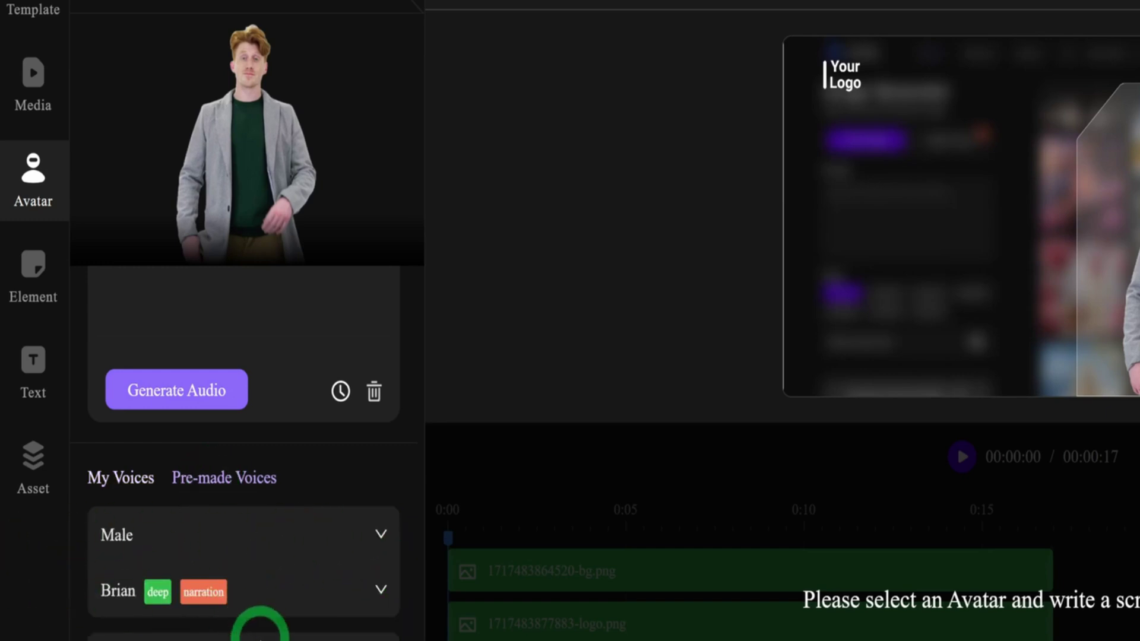
scroll(260, 637, down, 3)
scroll(265, 597, up, 5)
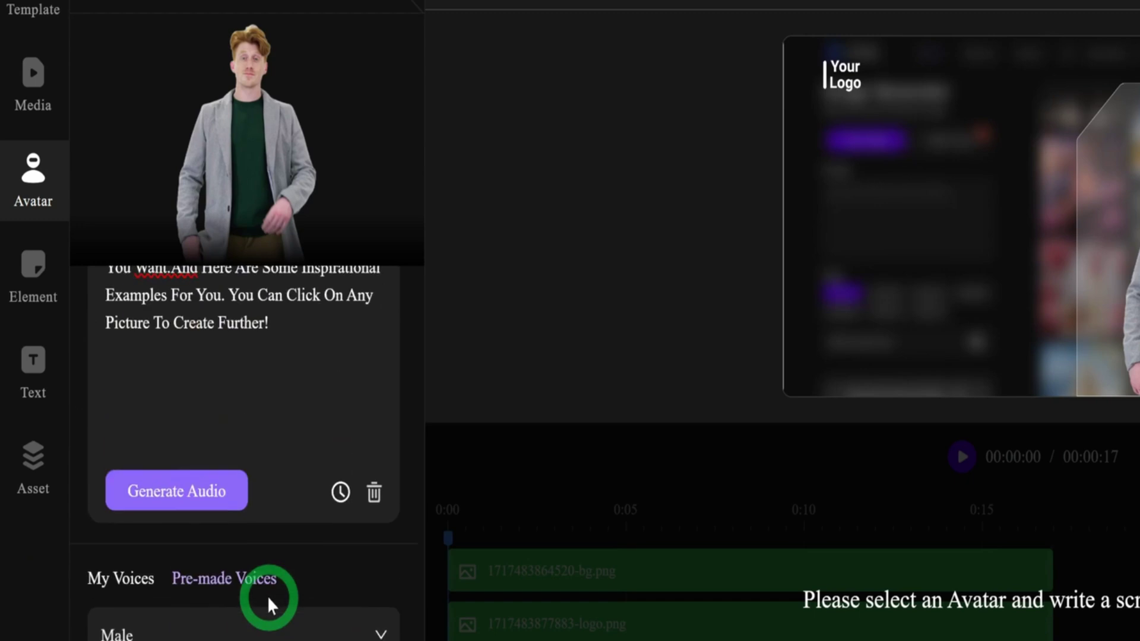
scroll(272, 484, down, 2)
scroll(271, 483, up, 3)
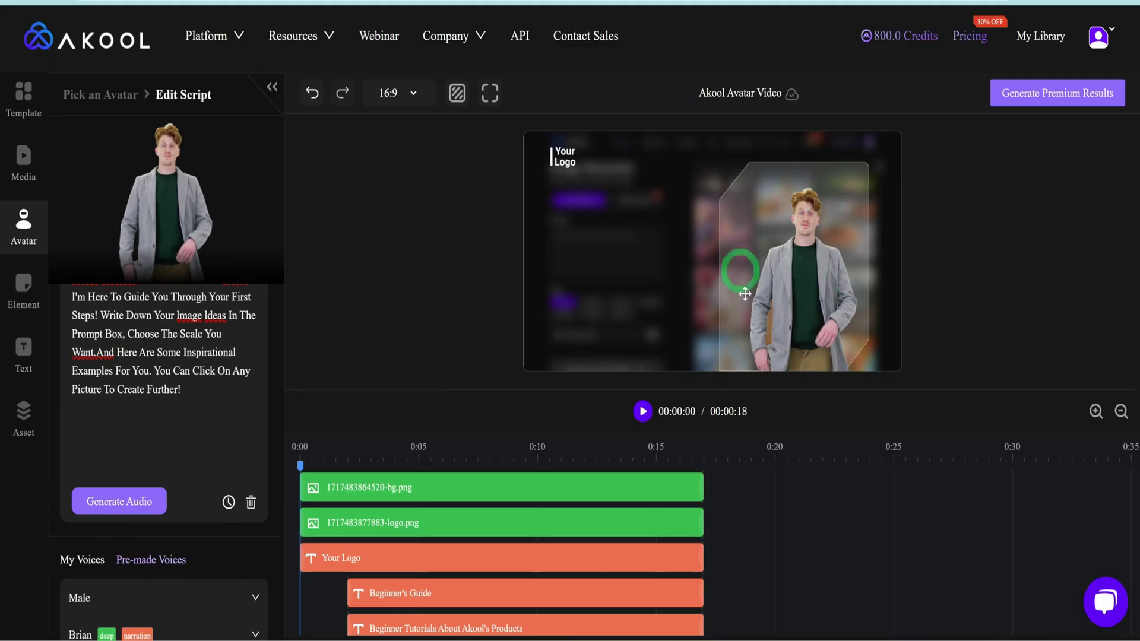
Step: Shift the avatar slightly up and to the left in the scene, and scrub the timeline to preview it, returning to the start
drag(789, 292, 781, 287)
click(387, 500)
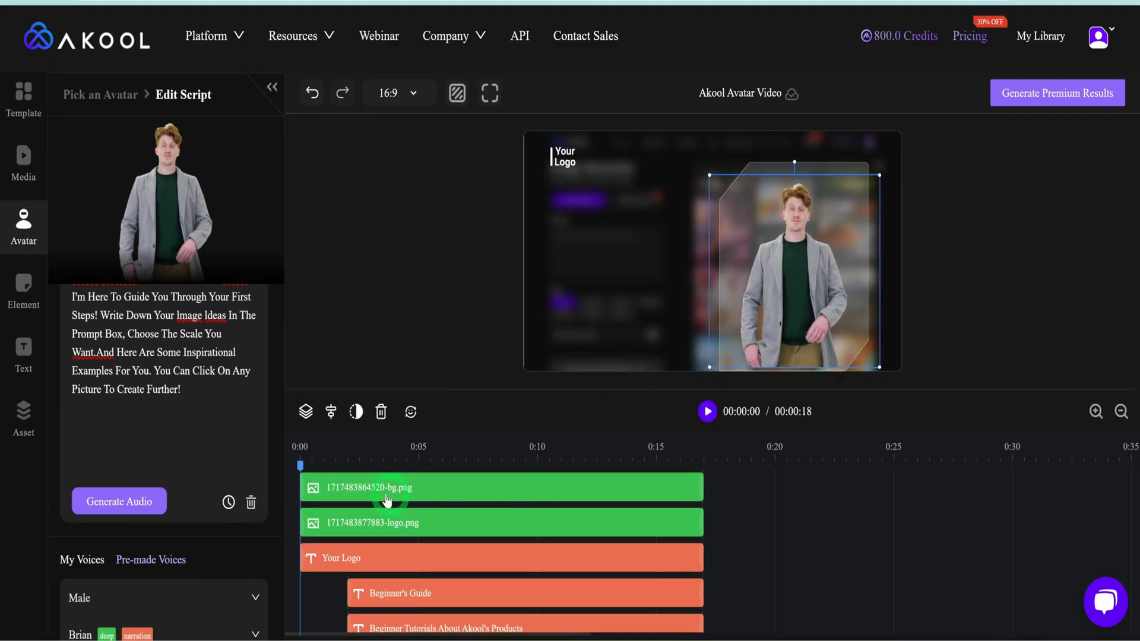
drag(356, 468, 509, 475)
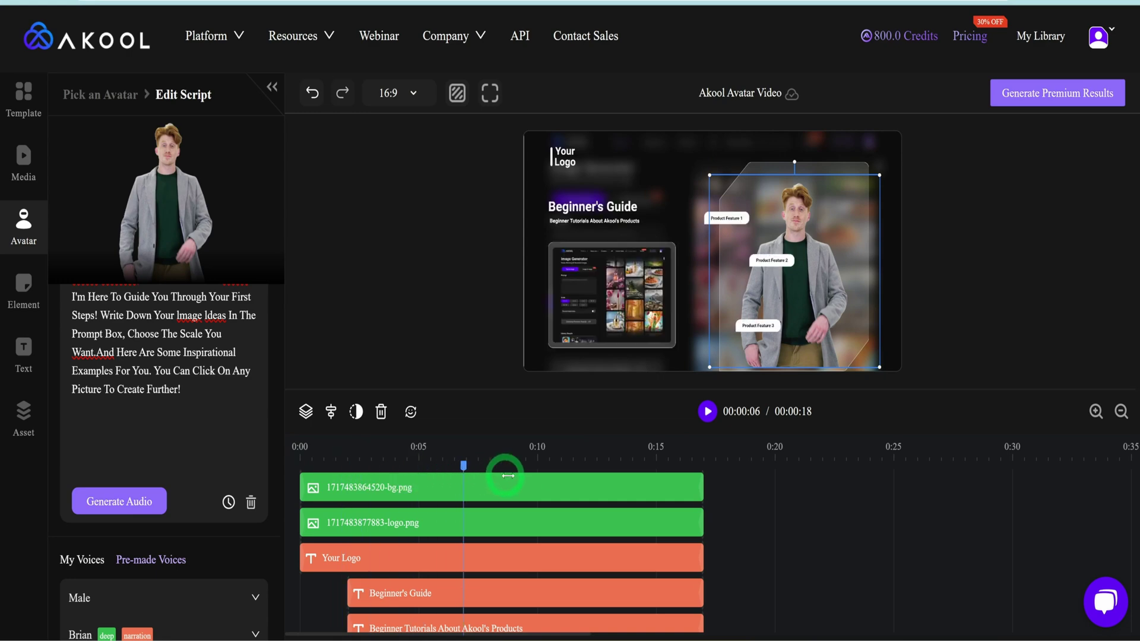
drag(710, 480, 280, 482)
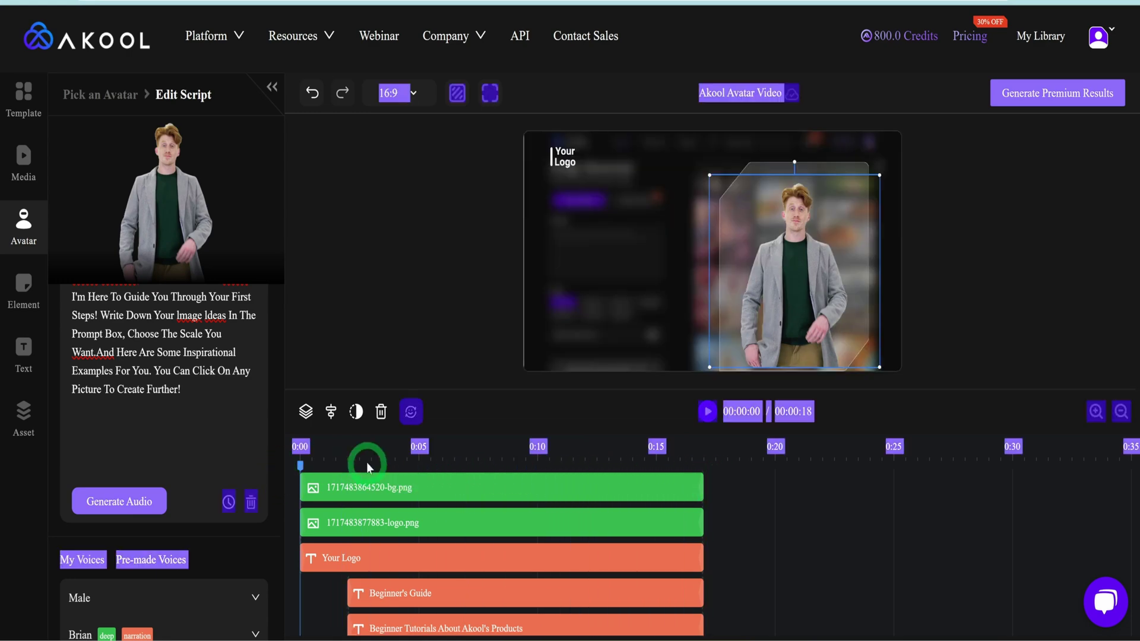
click(964, 395)
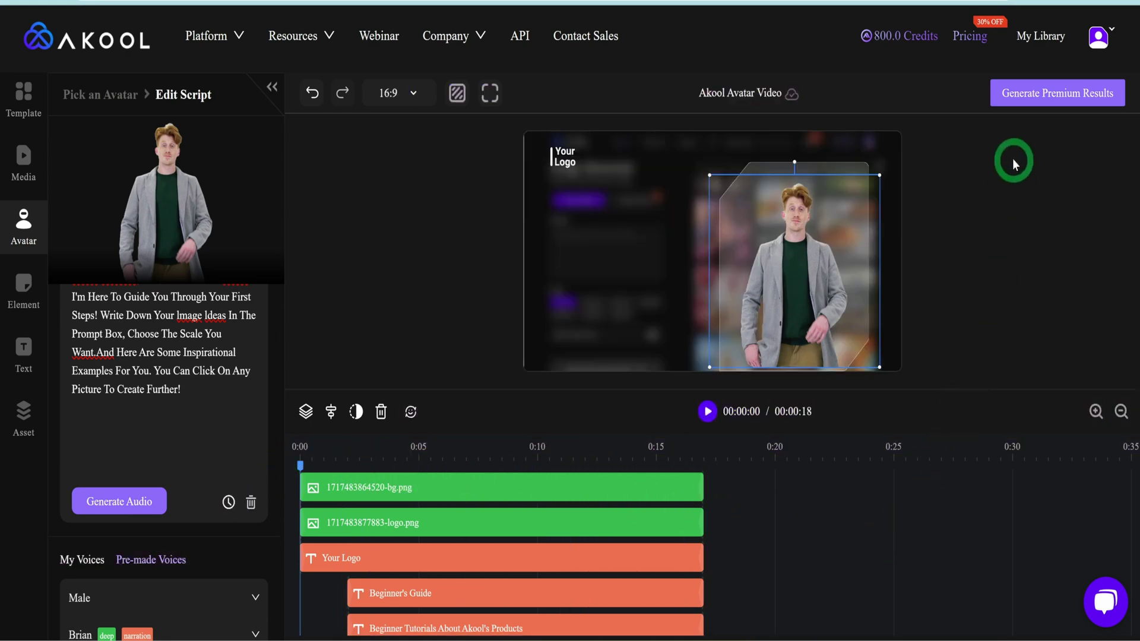
Step: Compare the 1080P and 4K output options and generate the avatar video in 1080P
click(1043, 83)
click(1017, 155)
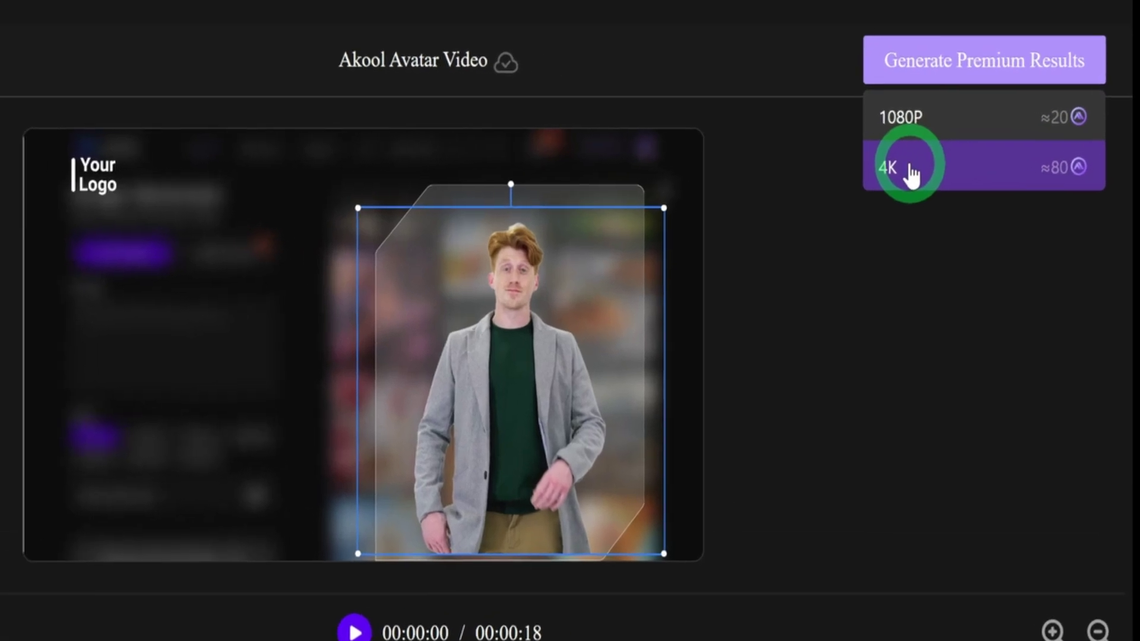
click(917, 132)
click(908, 178)
click(941, 134)
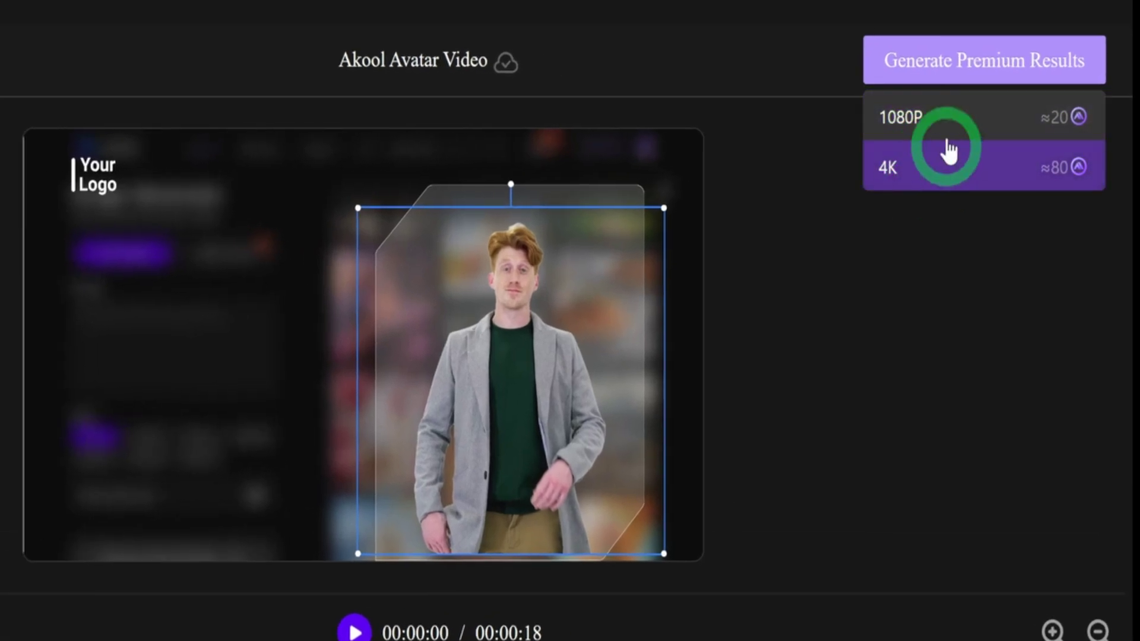
click(918, 125)
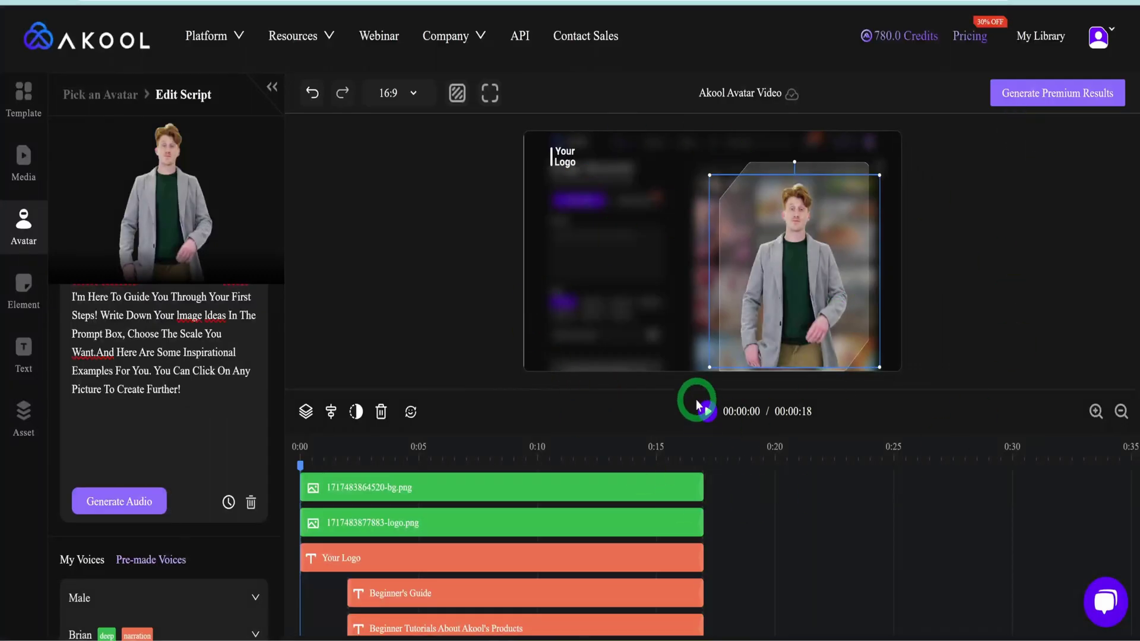
Step: Open the Realistic Avatar results in the library, play the finished video of the man in the grey coat, and pause it
click(1036, 39)
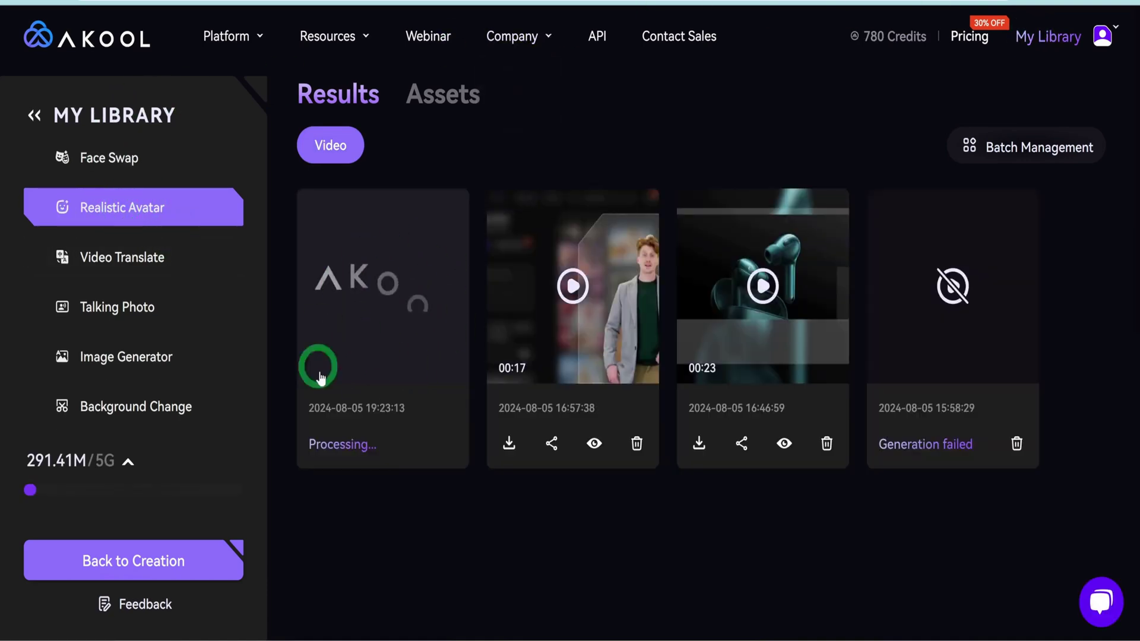
click(593, 444)
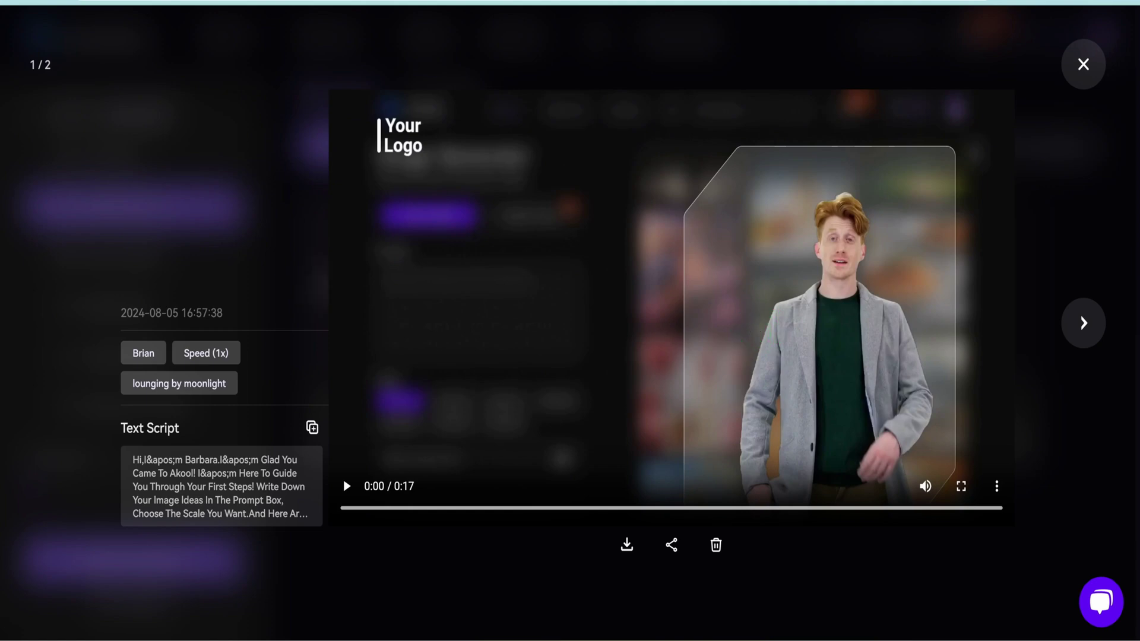
click(347, 487)
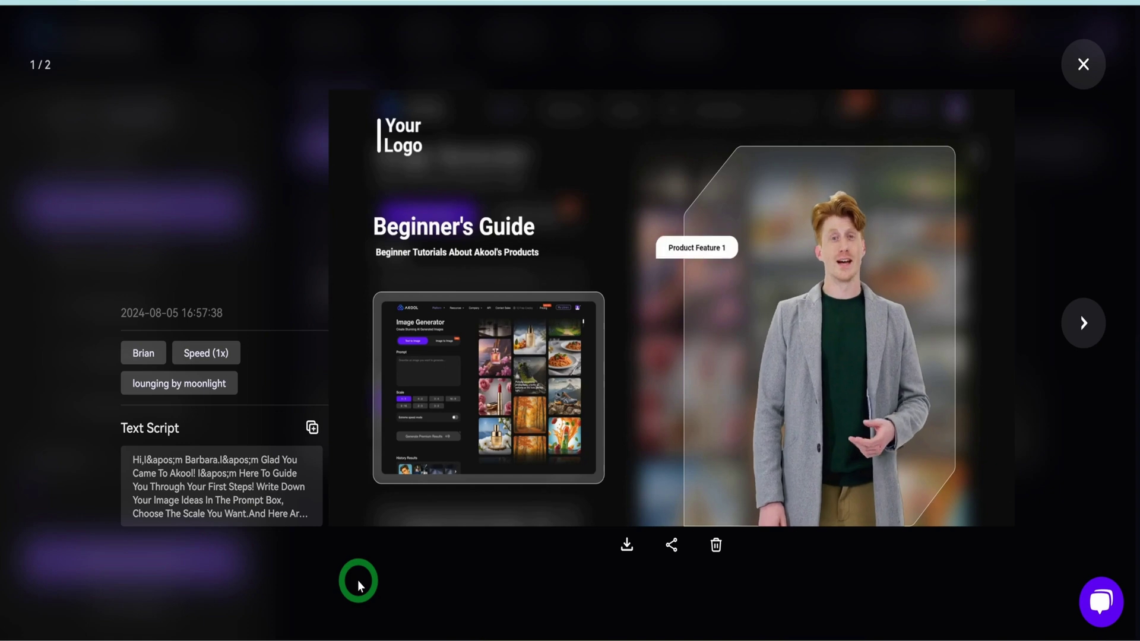
mouse_move(351, 487)
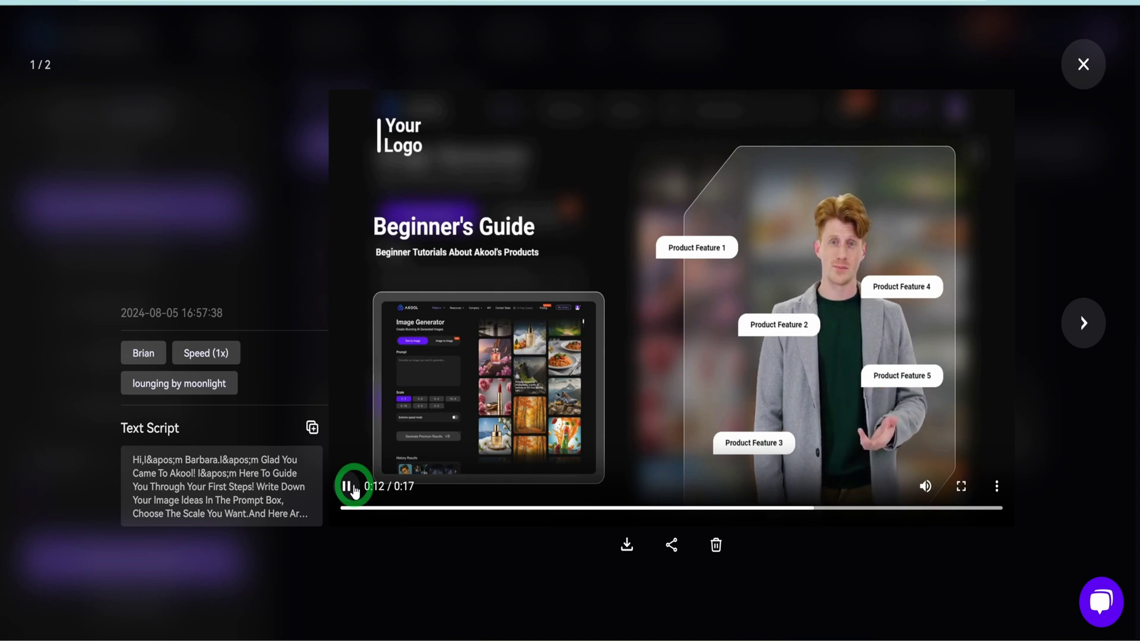
click(353, 487)
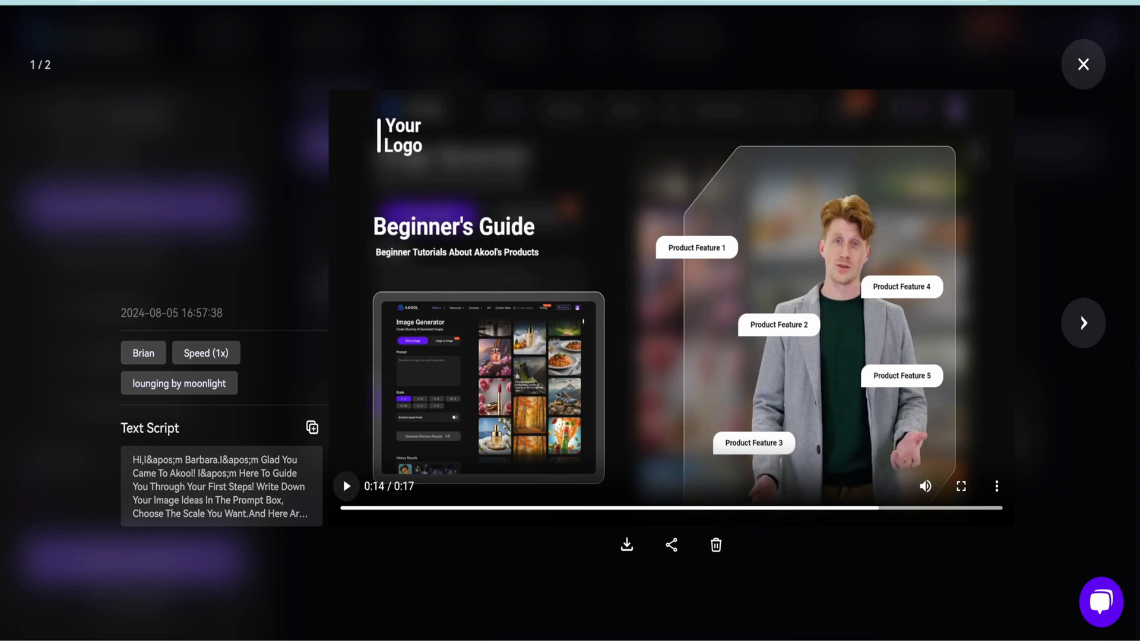
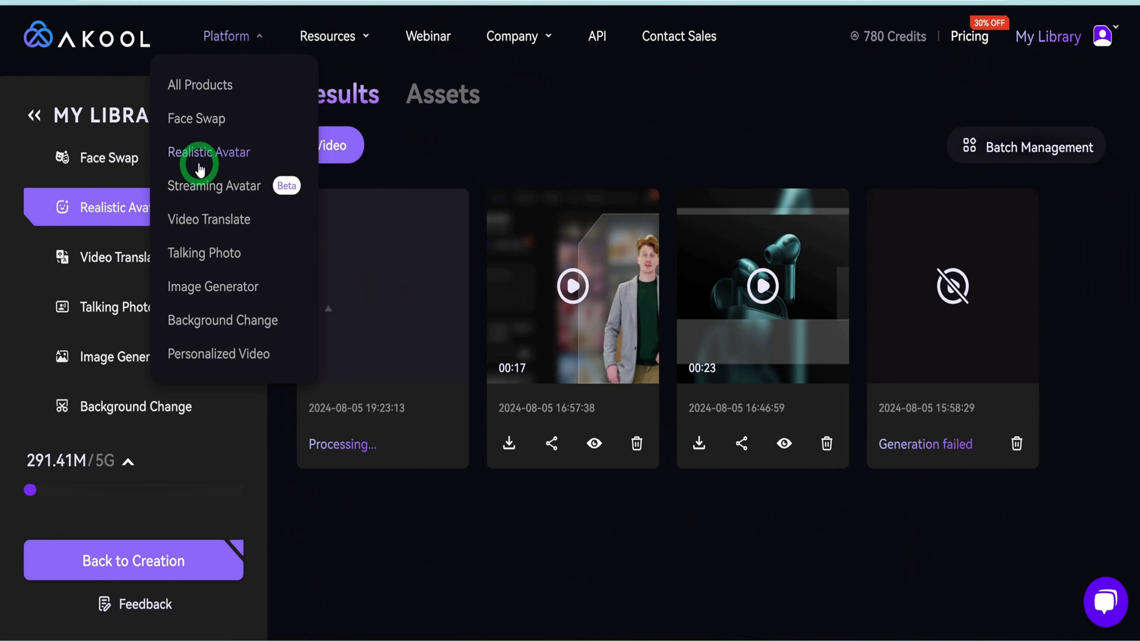
Step: Open the Talking Photo tool and load the picture of the curly-haired woman with glasses beside a laptop
click(203, 253)
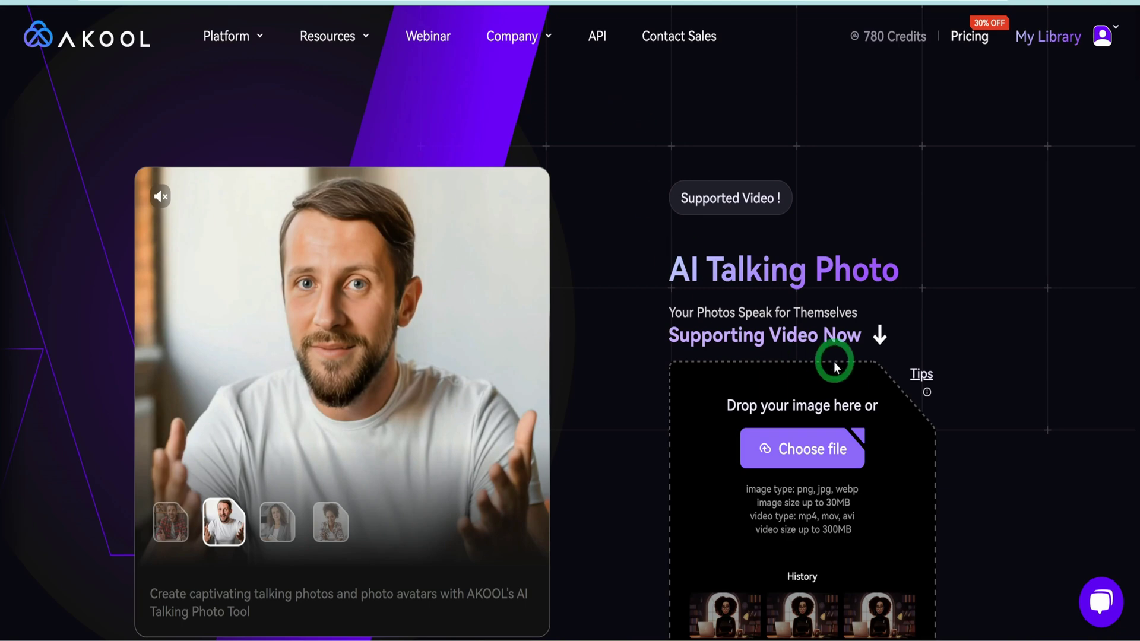
click(809, 459)
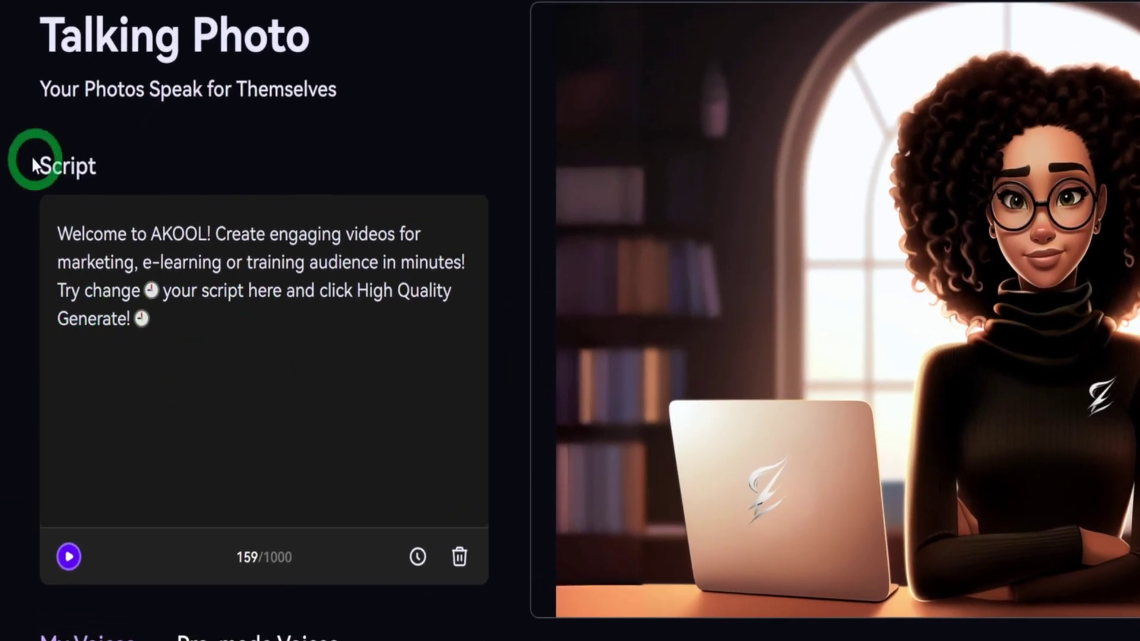
Step: Replace the script with "If you find value in this tool review, kindly hit that like button and subscribe to the channel. Thank you"
scroll(60, 178, down, 3)
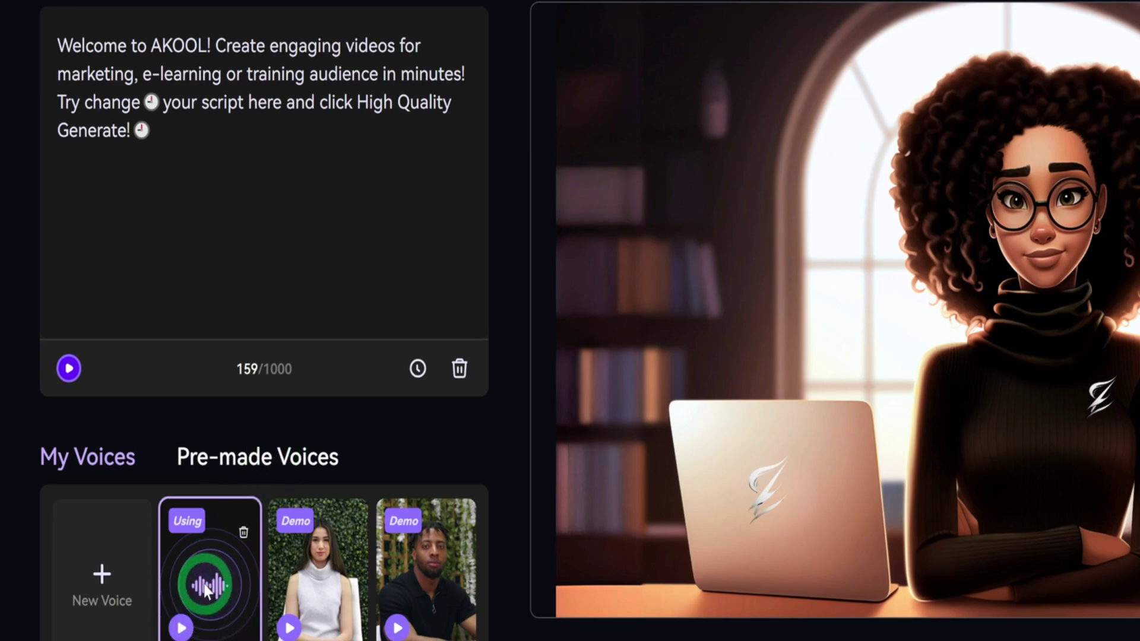
scroll(206, 591, up, 2)
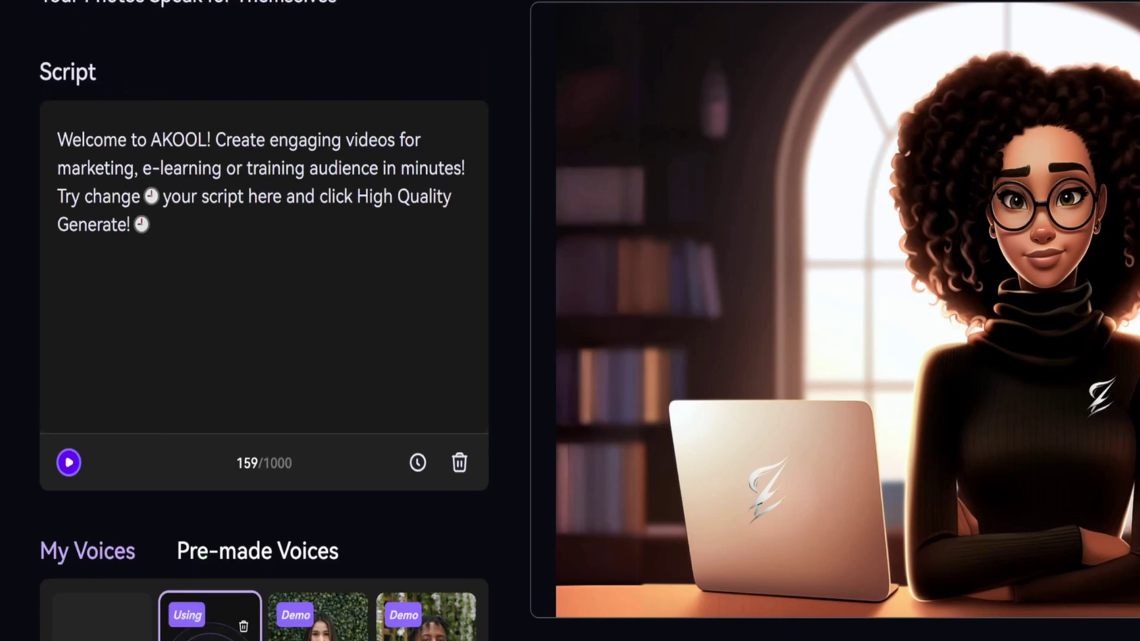
drag(163, 300, 30, 157)
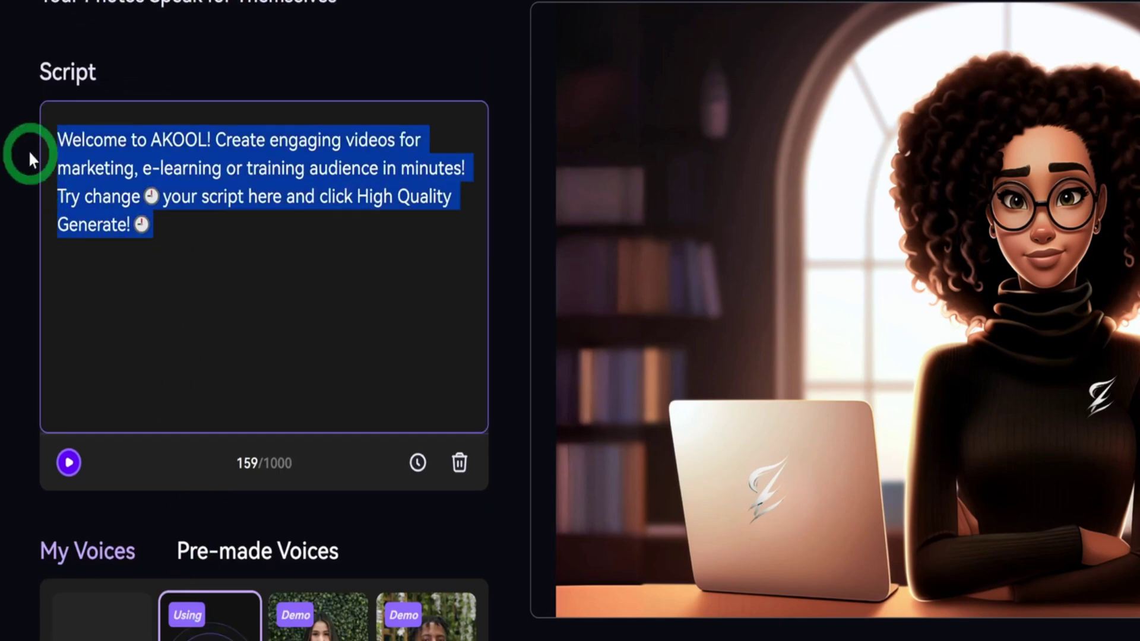
key(BackSpace)
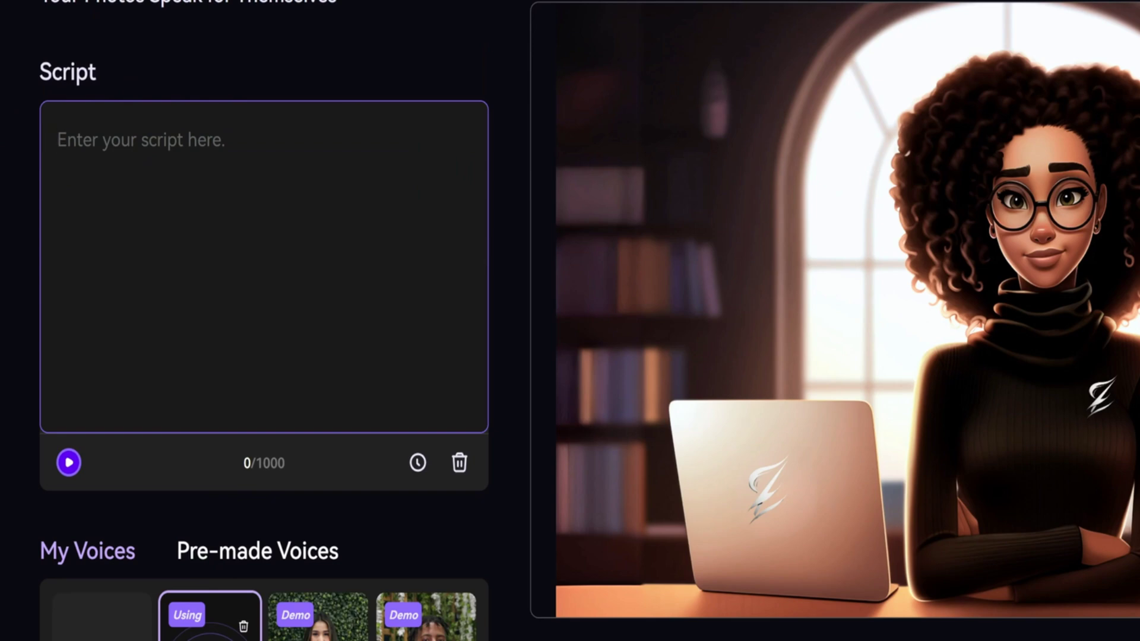
text(If you find value in this tool review, kindly hit that like button and subscribe to the channel. Thank you)
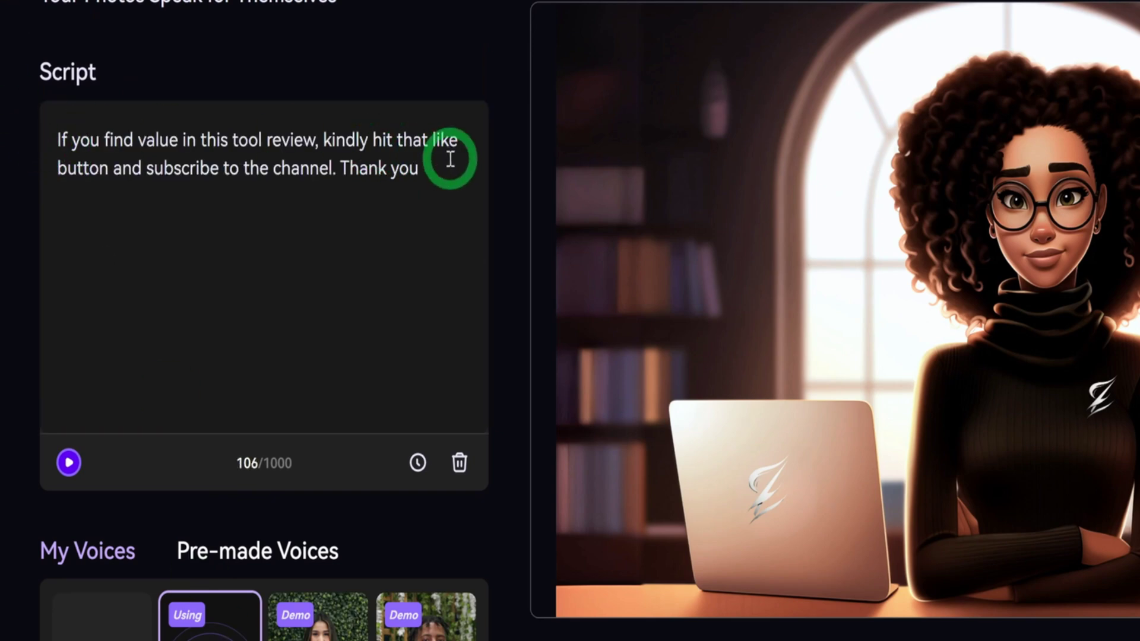
Step: Review the custom voice in use below the script and generate the premium talking photo result with it
scroll(224, 326, down, 2)
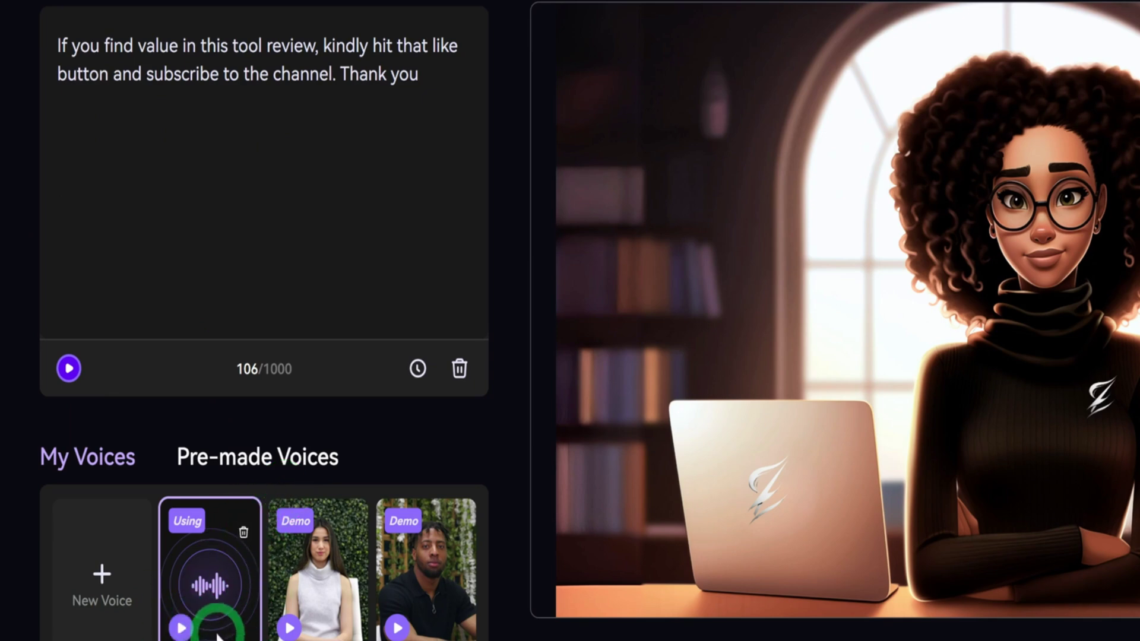
scroll(207, 630, up, 2)
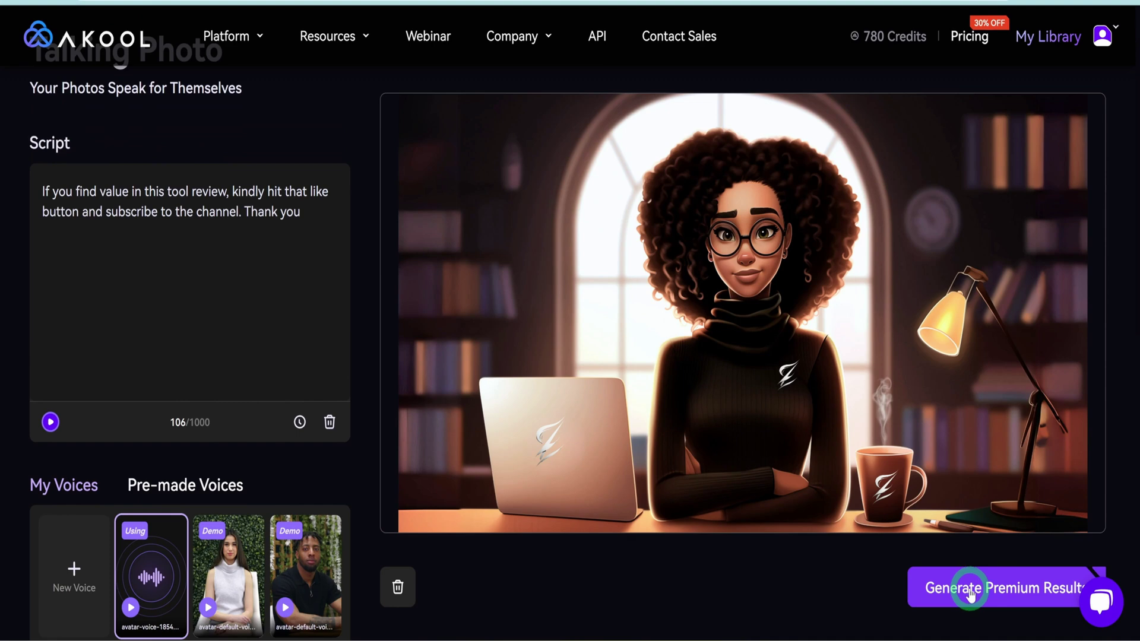
click(970, 594)
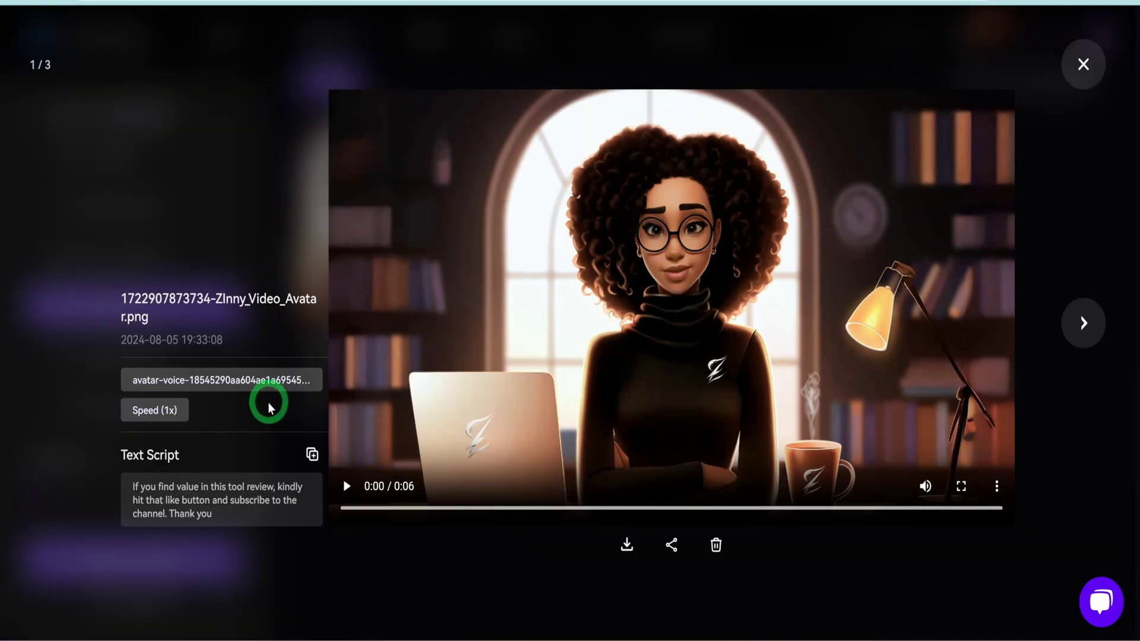
Step: Play the generated talking photo video, view the Sub Callout Test clip in Media Player, and close both previews
click(347, 487)
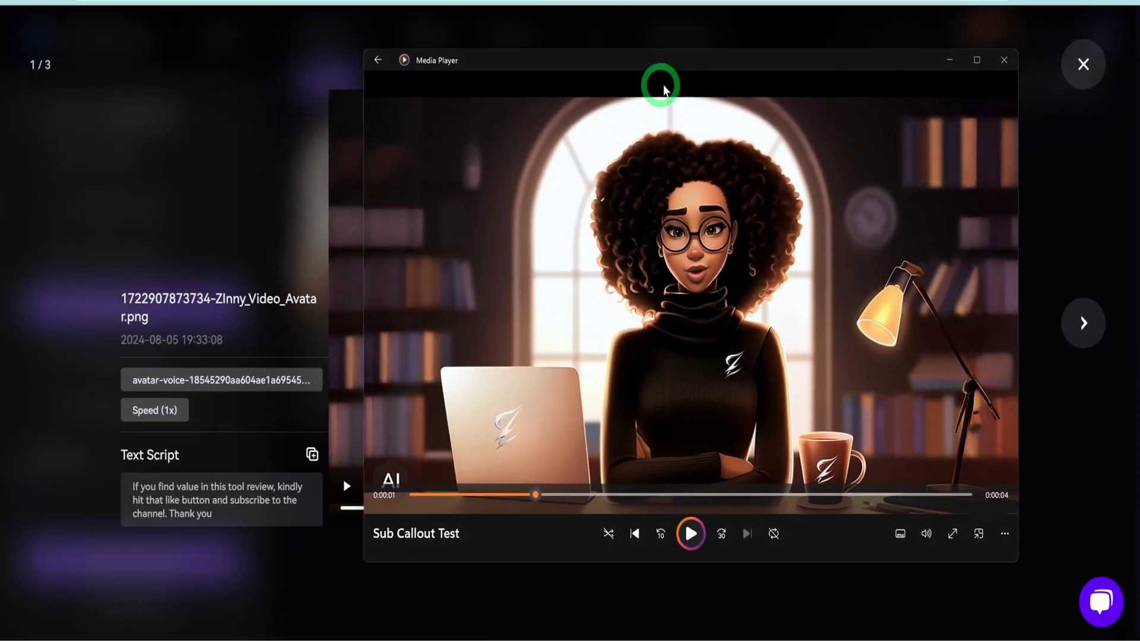
drag(668, 59, 663, 74)
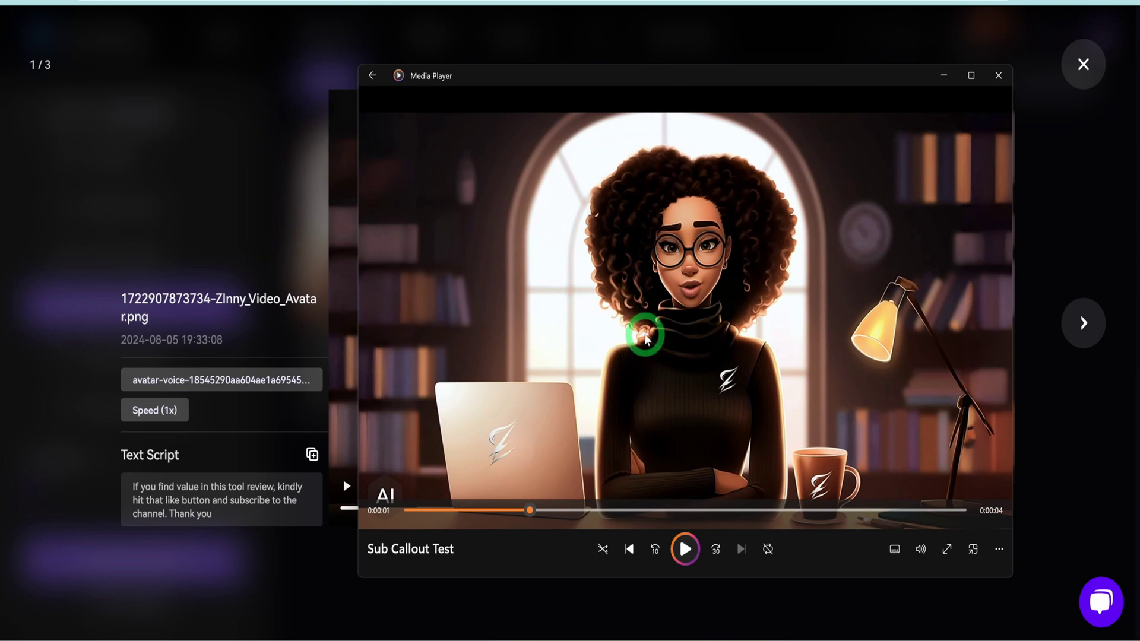
click(998, 76)
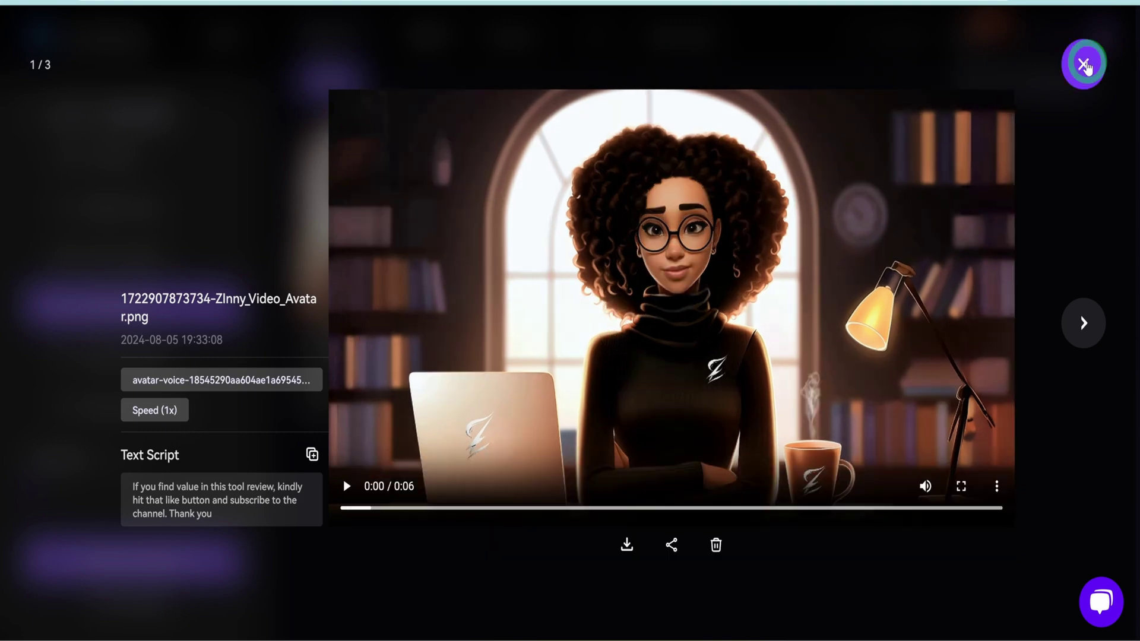
click(1085, 65)
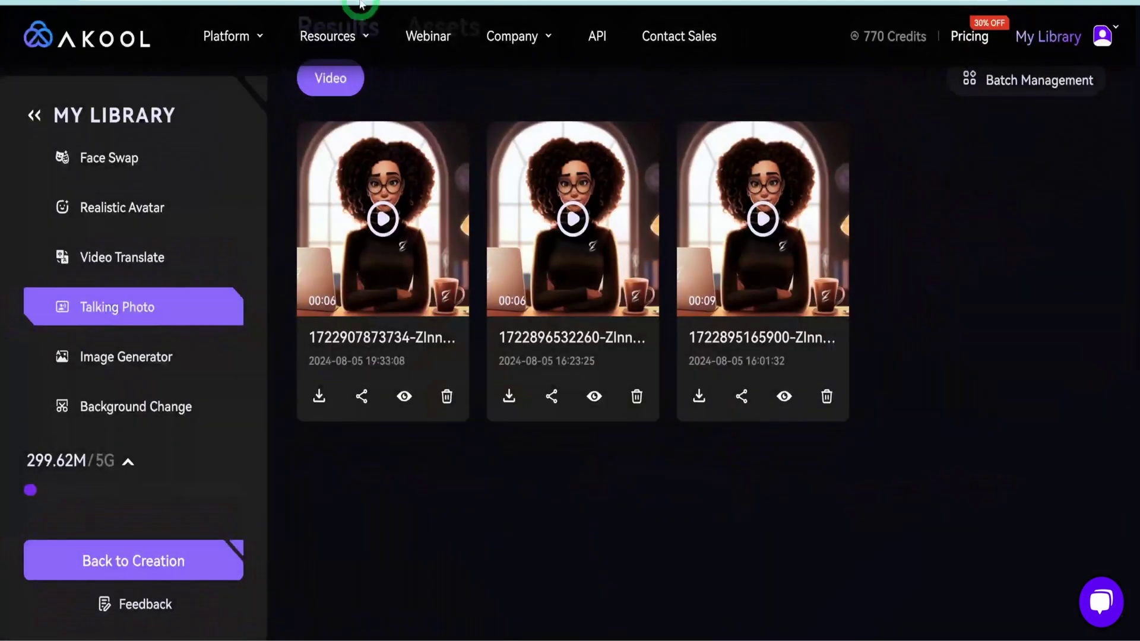
Step: Open the Video Translate tool and upload the file Test Video
mouse_move(247, 37)
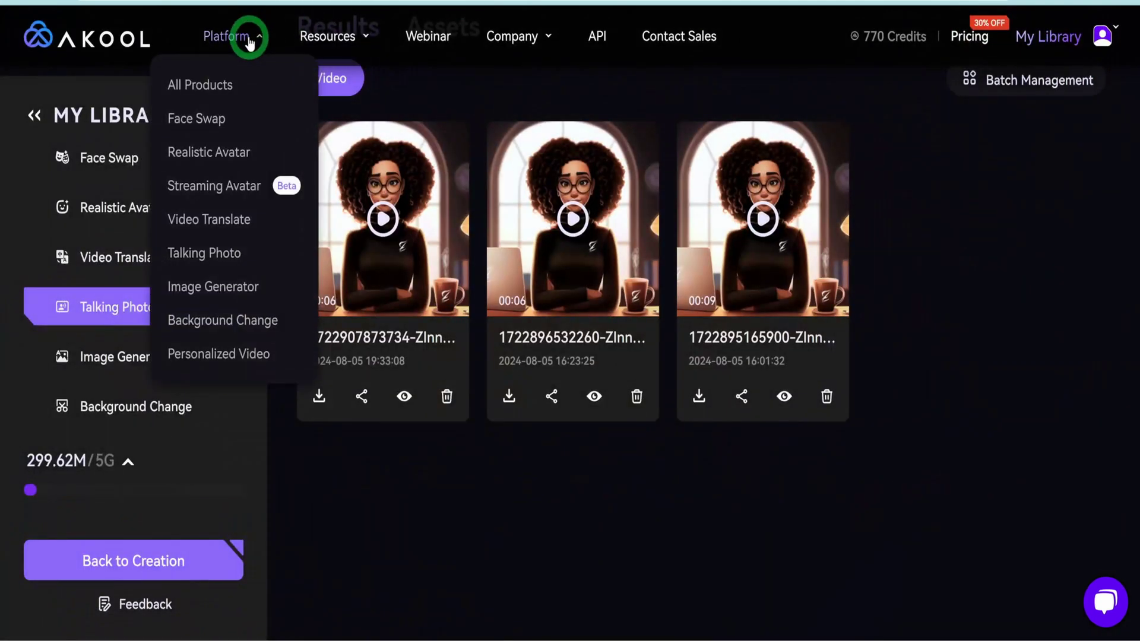
click(211, 227)
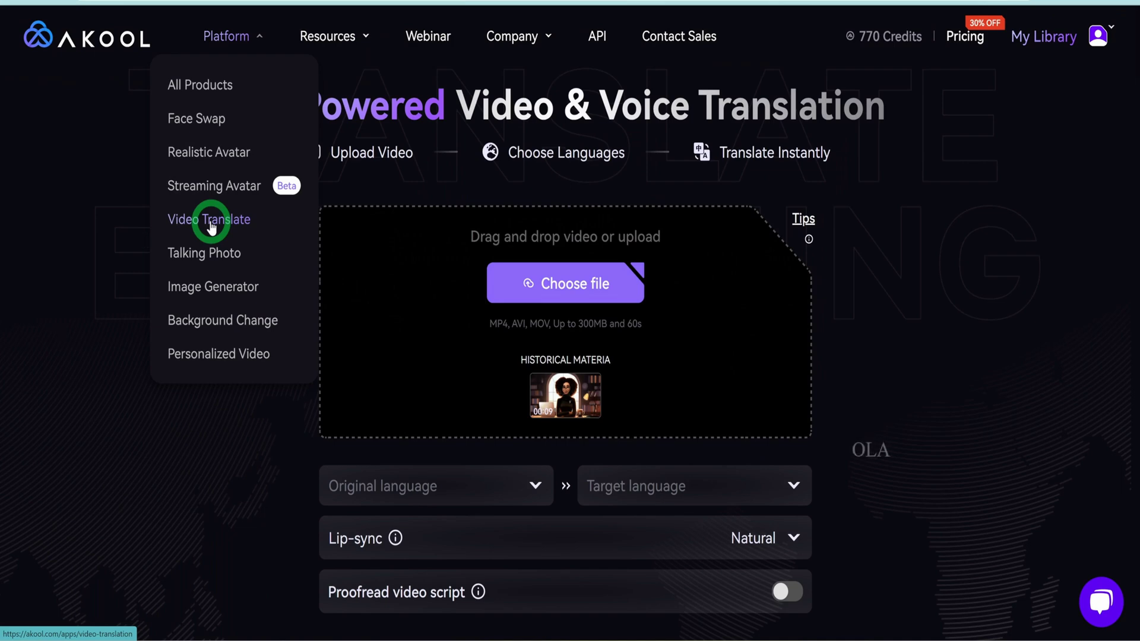
click(575, 283)
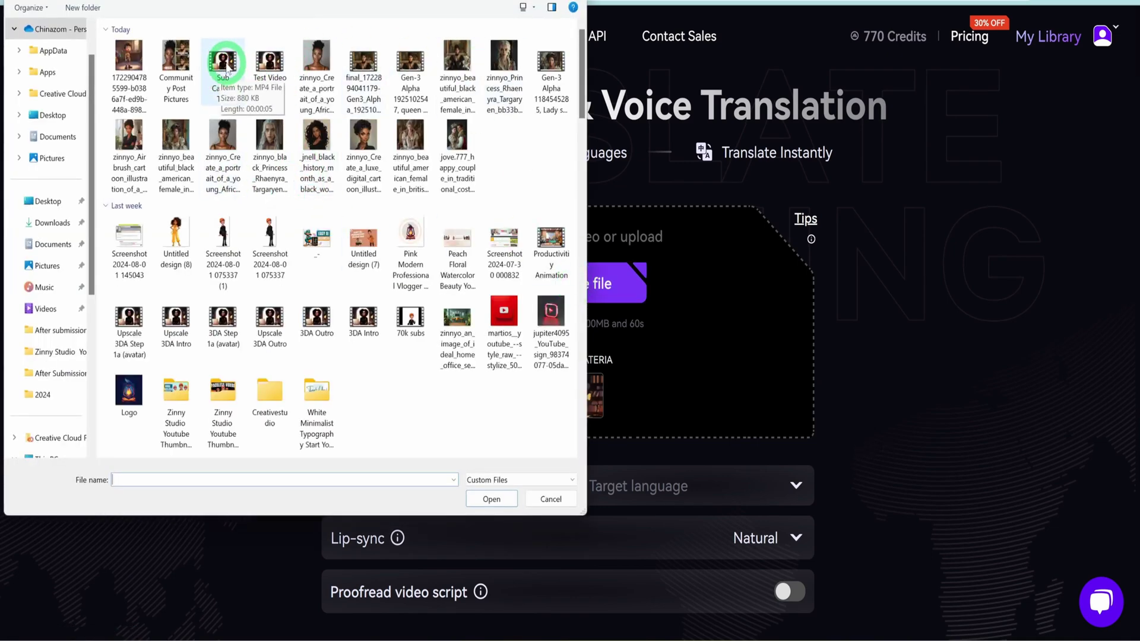
click(270, 61)
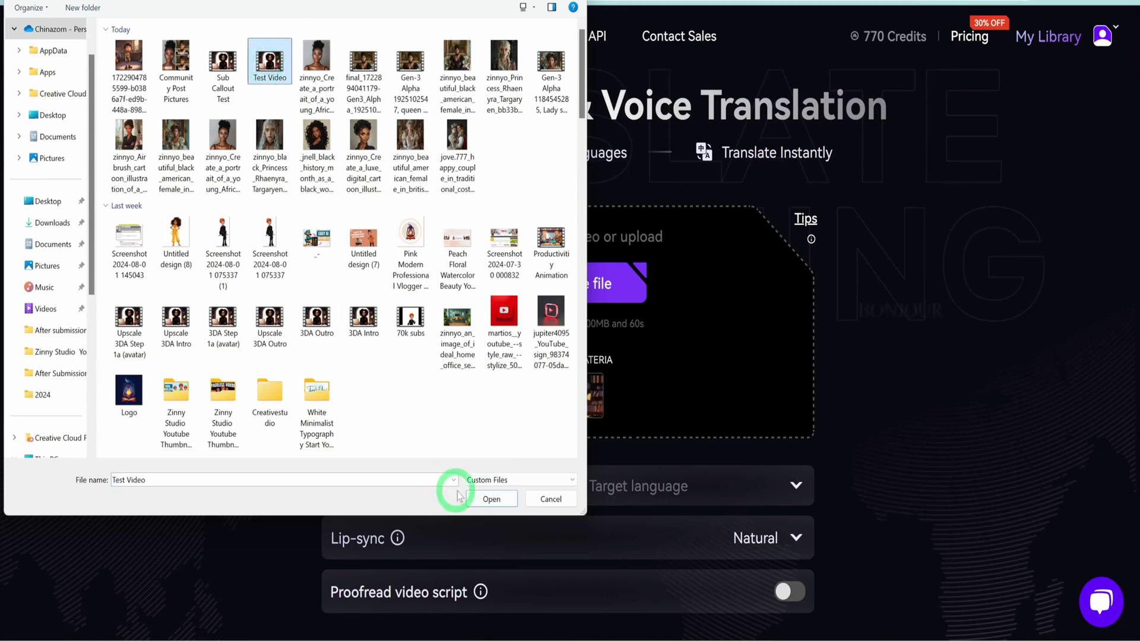
click(486, 498)
Step: Set the original language to English and the target language to French for the uploaded video
scroll(478, 465, down, 3)
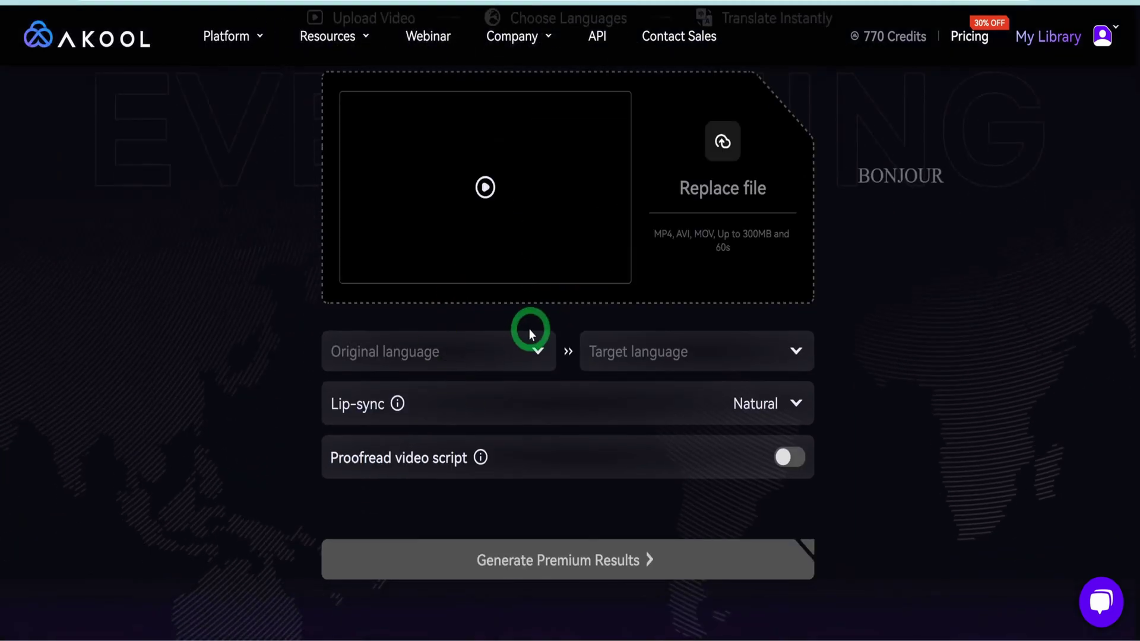
click(528, 352)
click(402, 379)
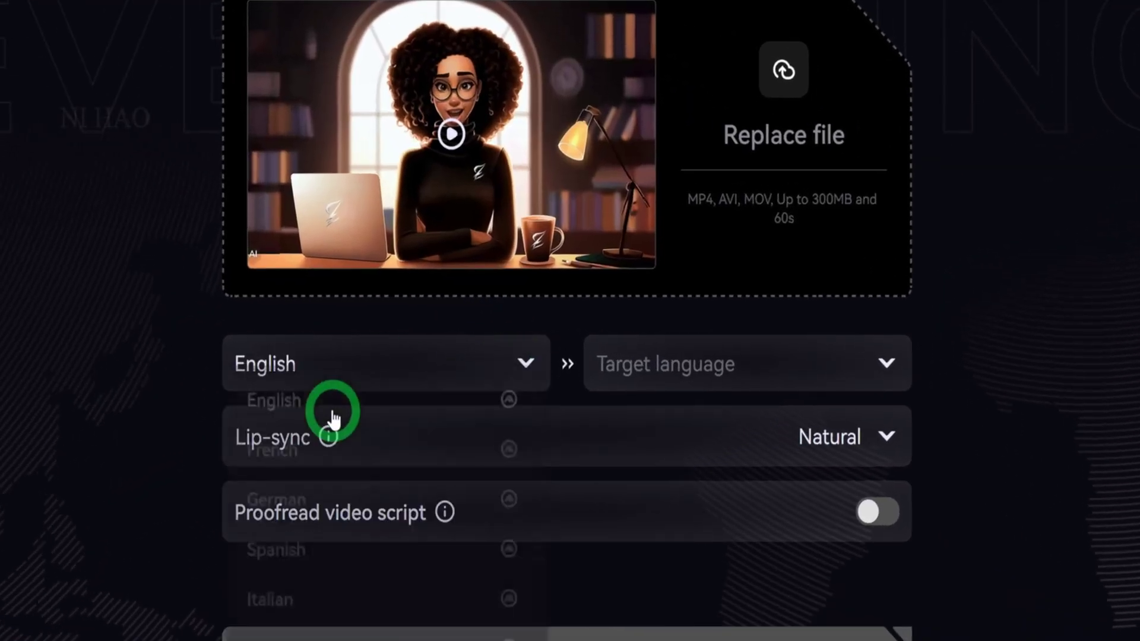
click(667, 364)
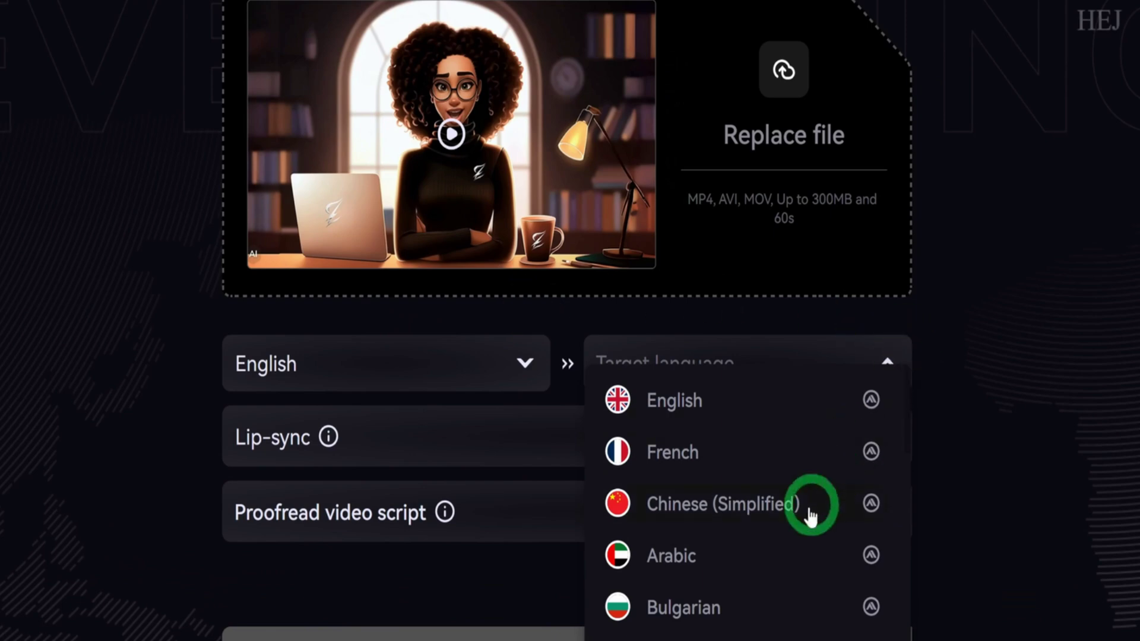
click(650, 457)
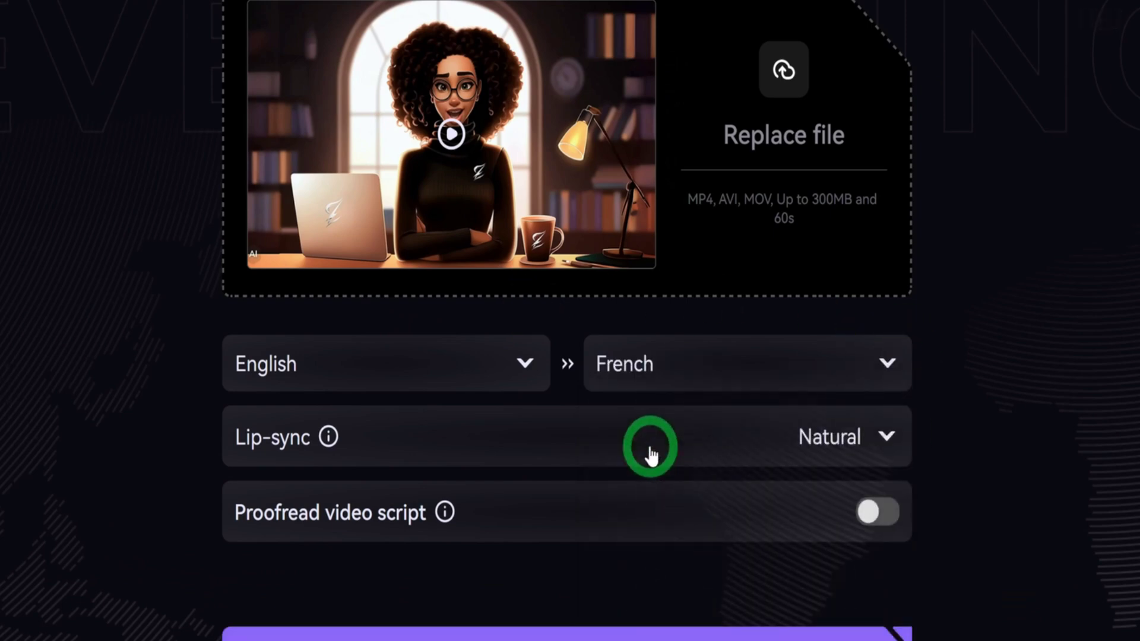
Step: Review the lip-sync options, keep Natural, and generate the translated video
click(876, 442)
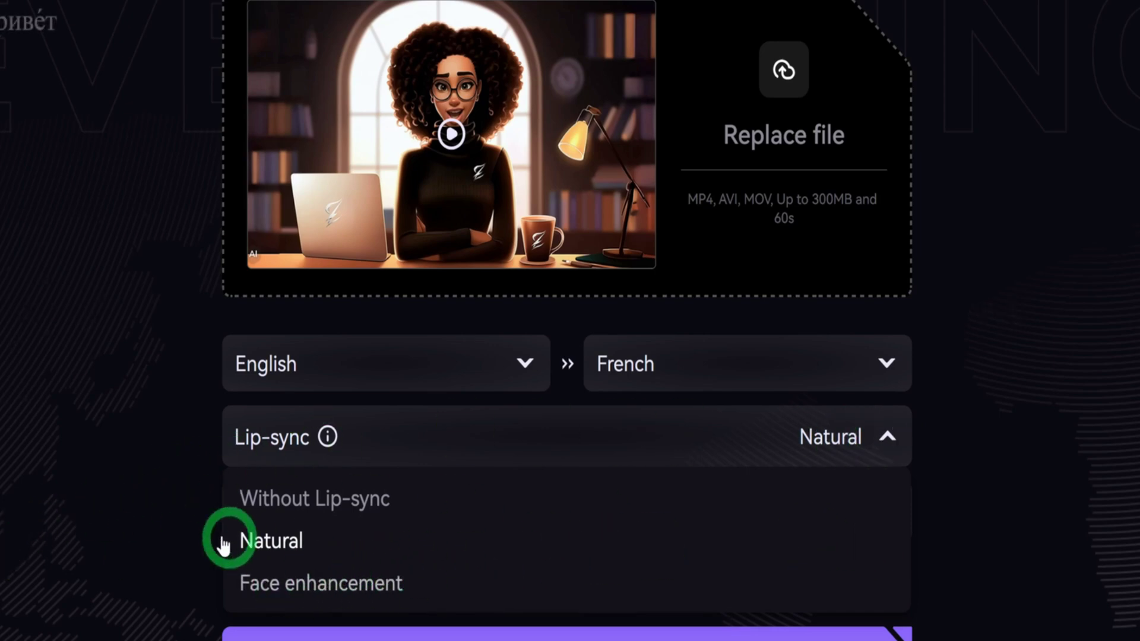
click(892, 441)
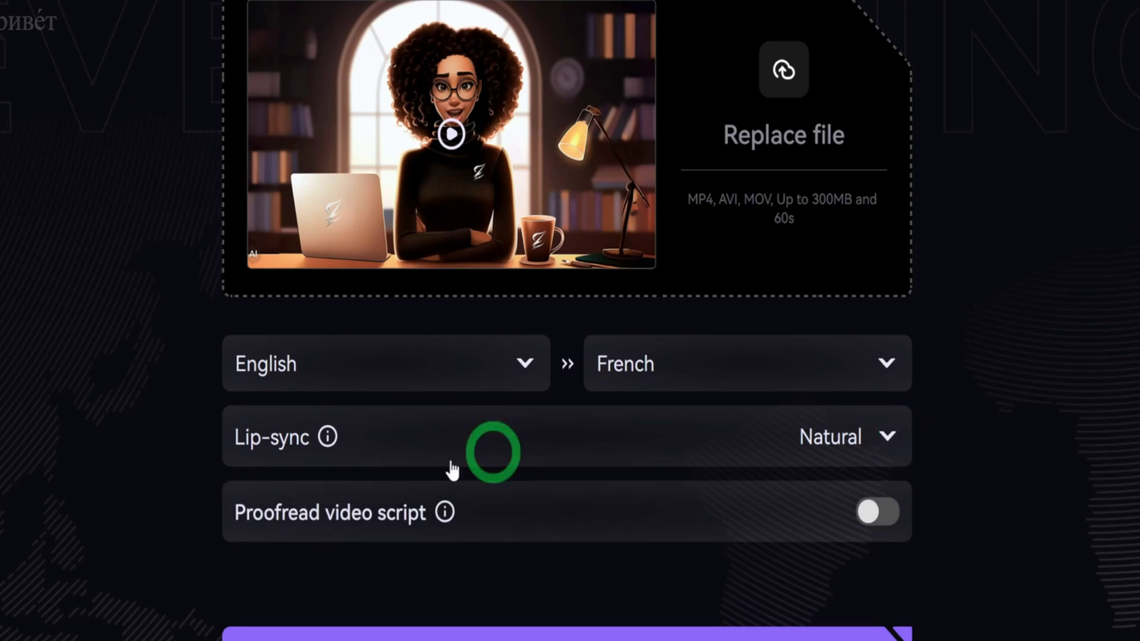
scroll(387, 565, down, 2)
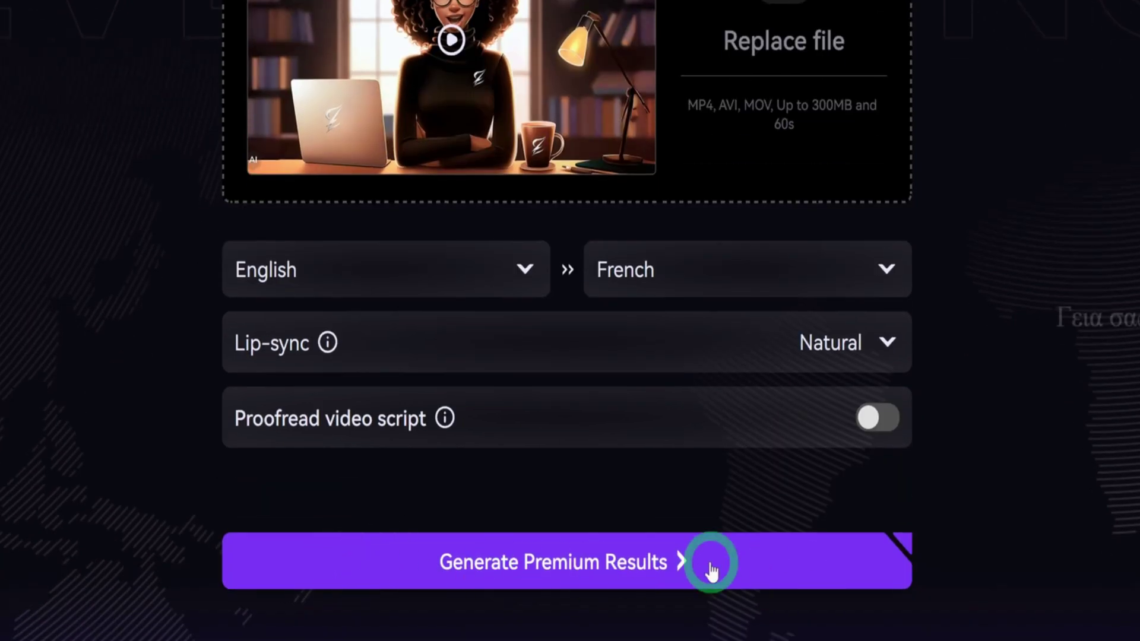
click(627, 568)
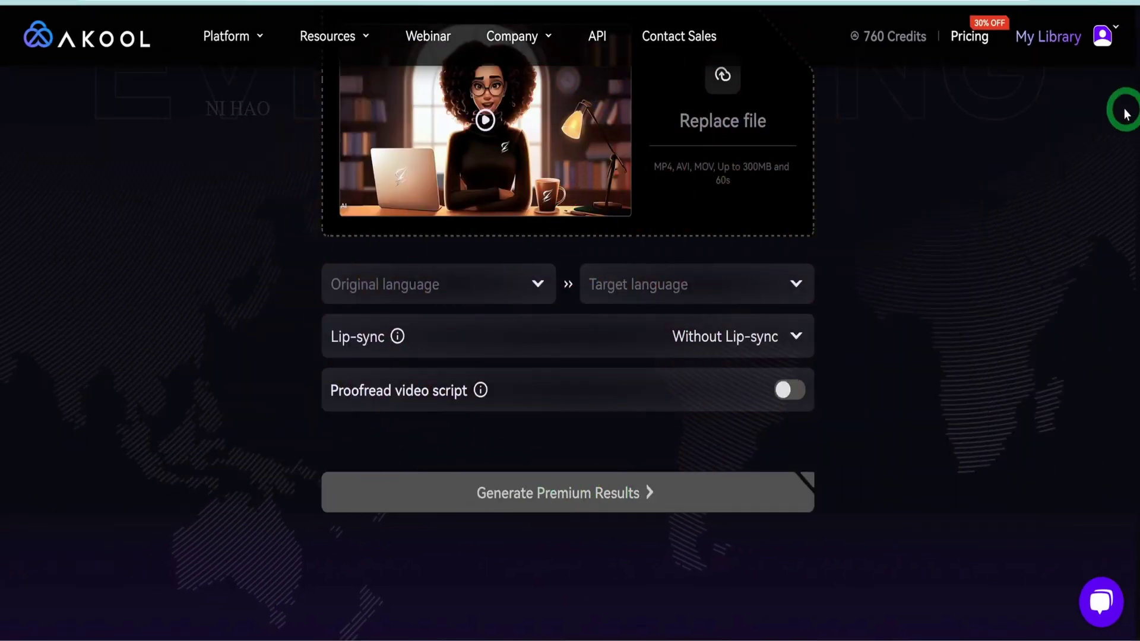
Step: Open the Video Translate results in the library and play the newest English-to-French video
click(1058, 39)
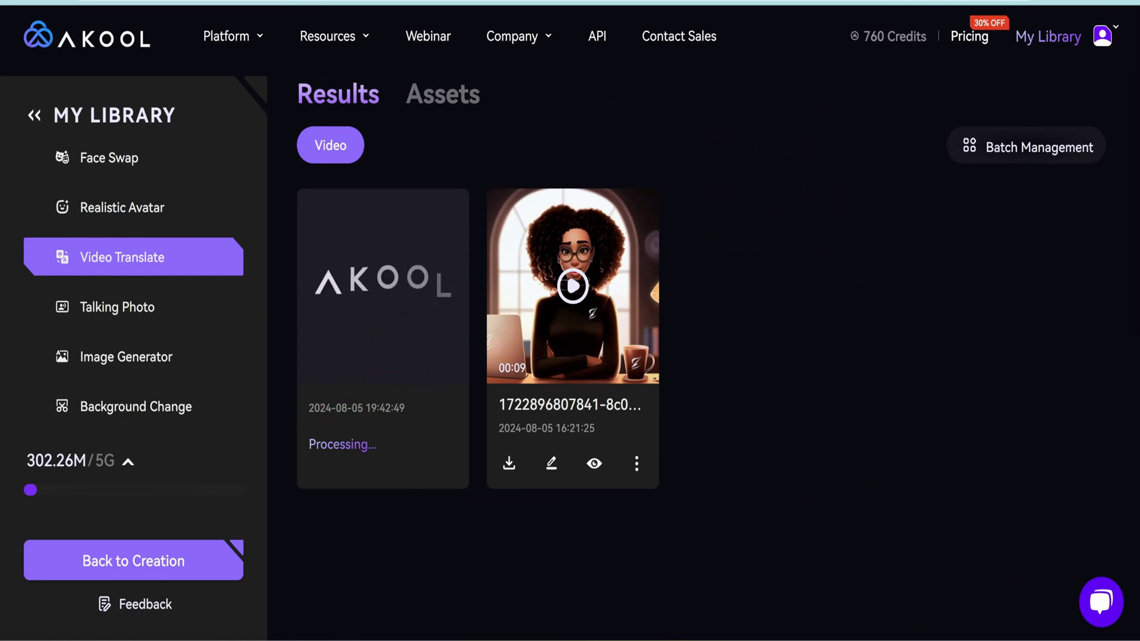
click(394, 356)
click(347, 487)
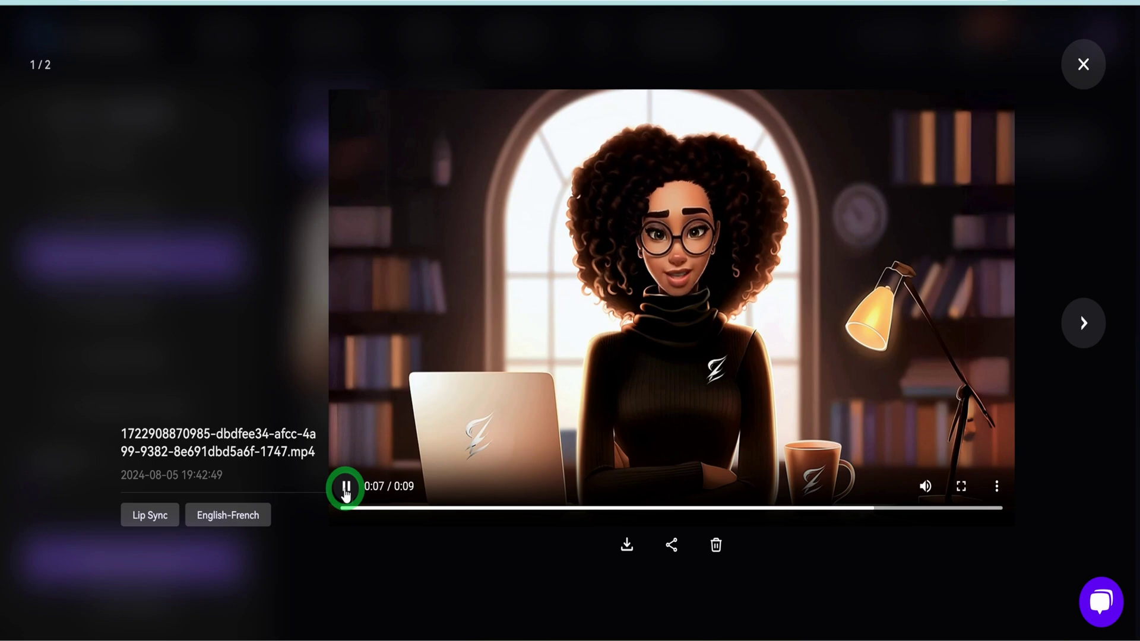
click(346, 488)
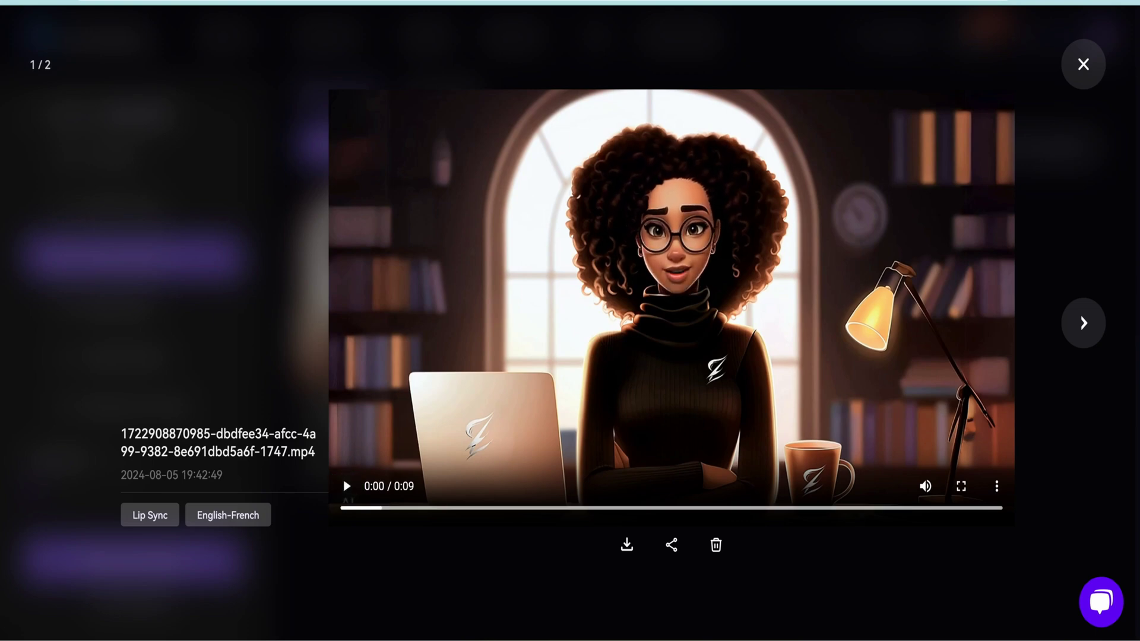